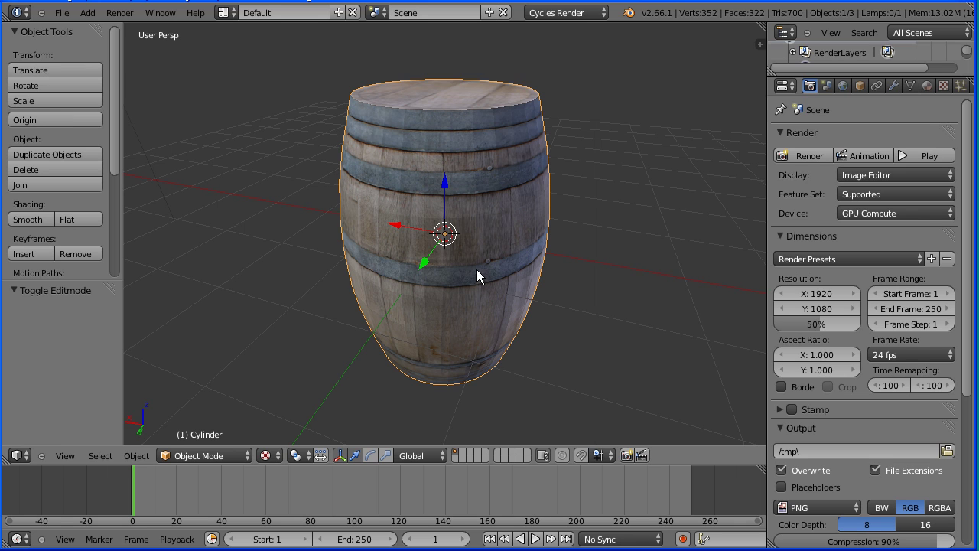
# - Keep Cycles Render, then highlight the nordicFX address and 'Free for non-commercial use only' note in Firefox
pyautogui.click(563, 13)
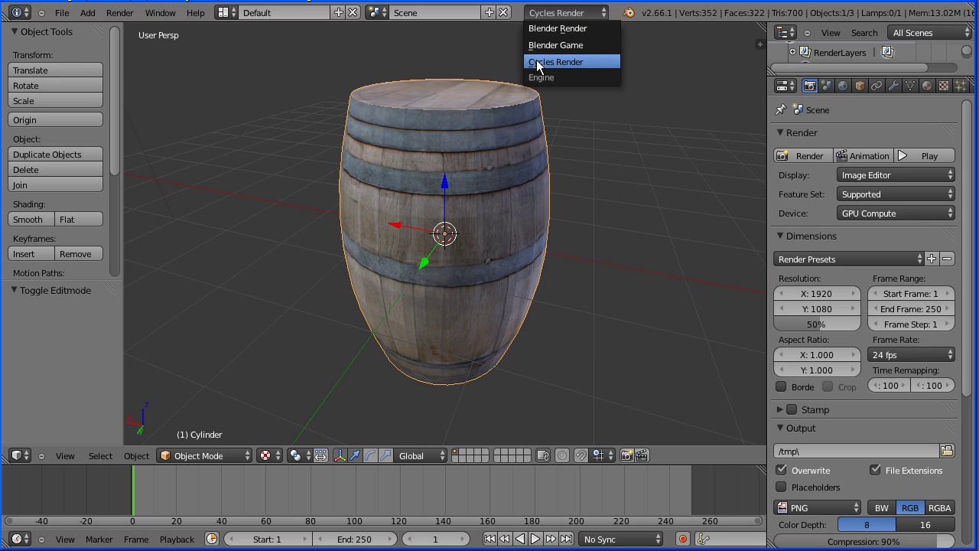
pyautogui.click(592, 60)
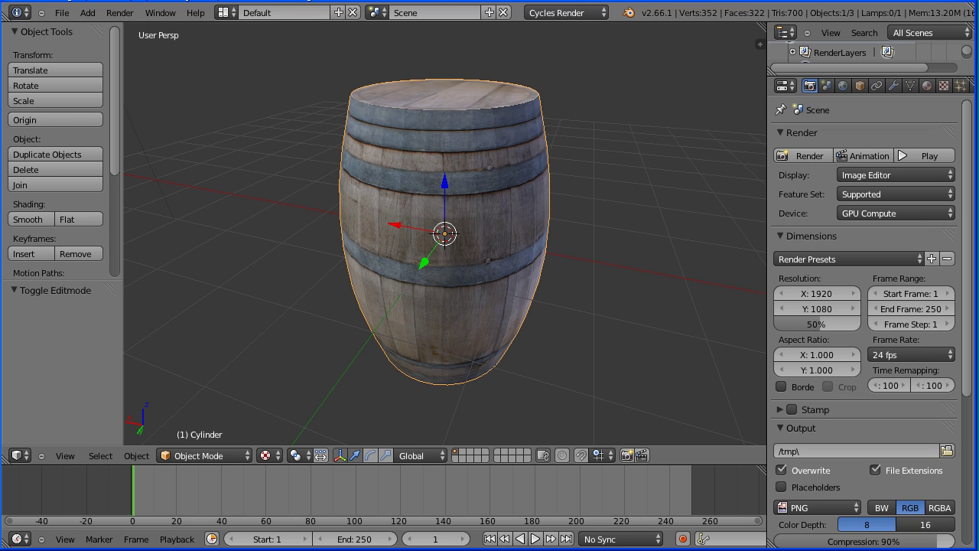
pyautogui.hotkey('alt', 'Tab')
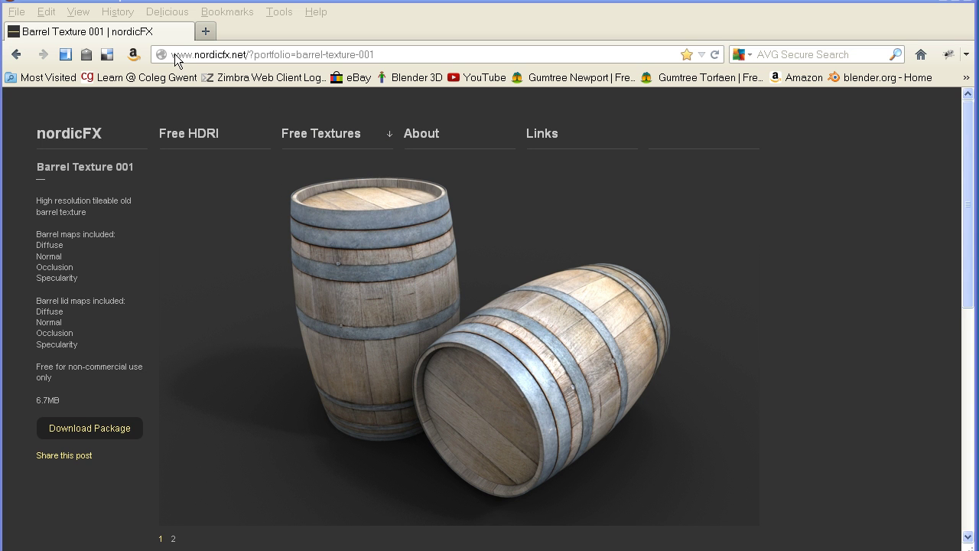
pyautogui.moveTo(171, 53); pyautogui.dragTo(249, 51)
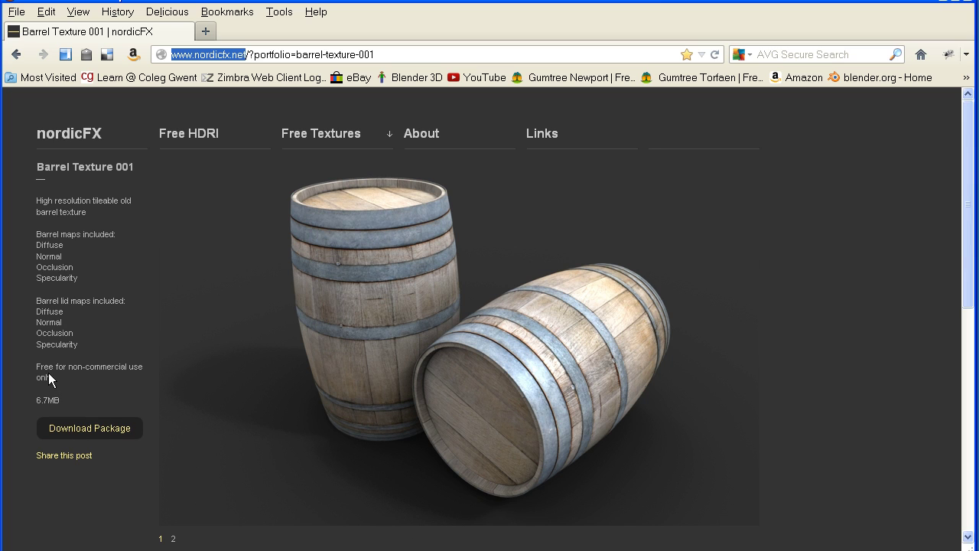
pyautogui.moveTo(37, 367); pyautogui.dragTo(53, 378)
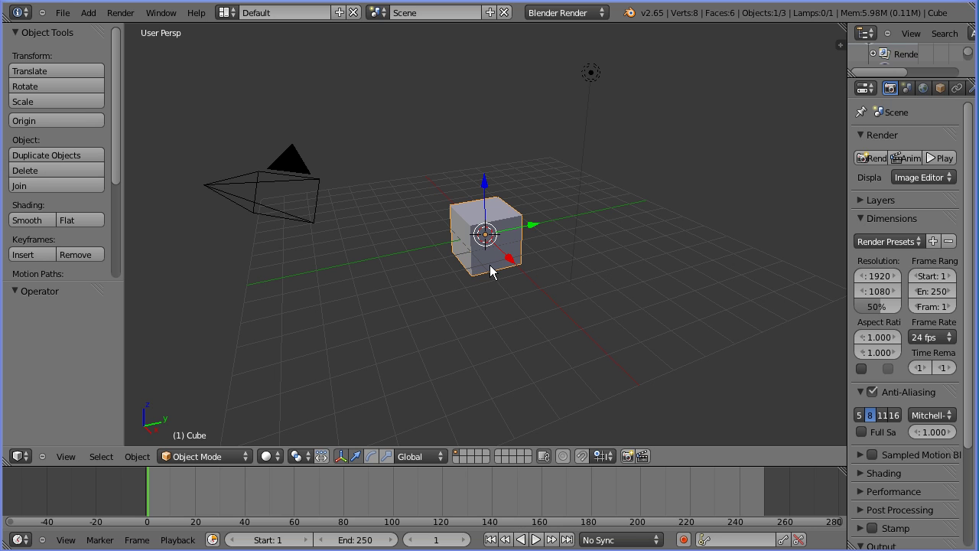
# - Delete the default cube and add a cylinder mesh in its place
pyautogui.press('x')
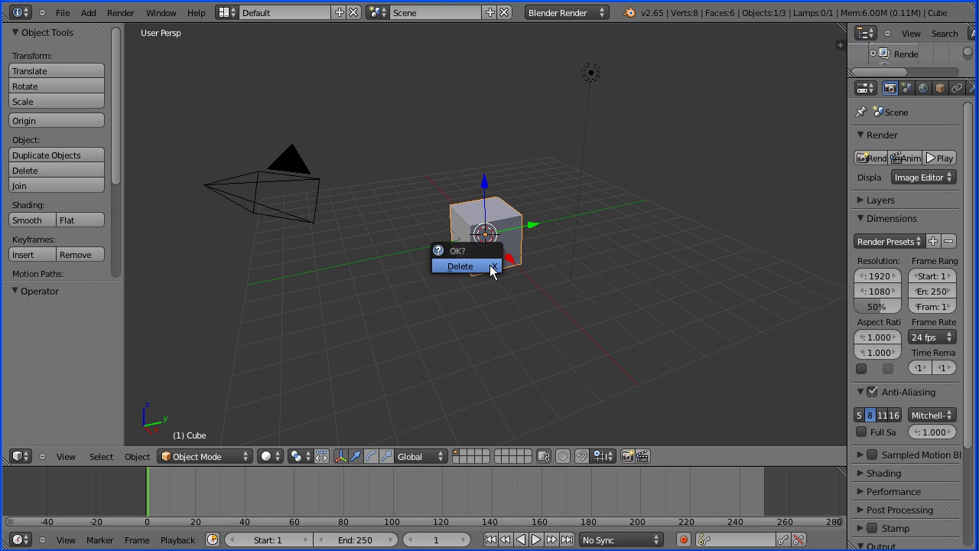
pyautogui.click(493, 269)
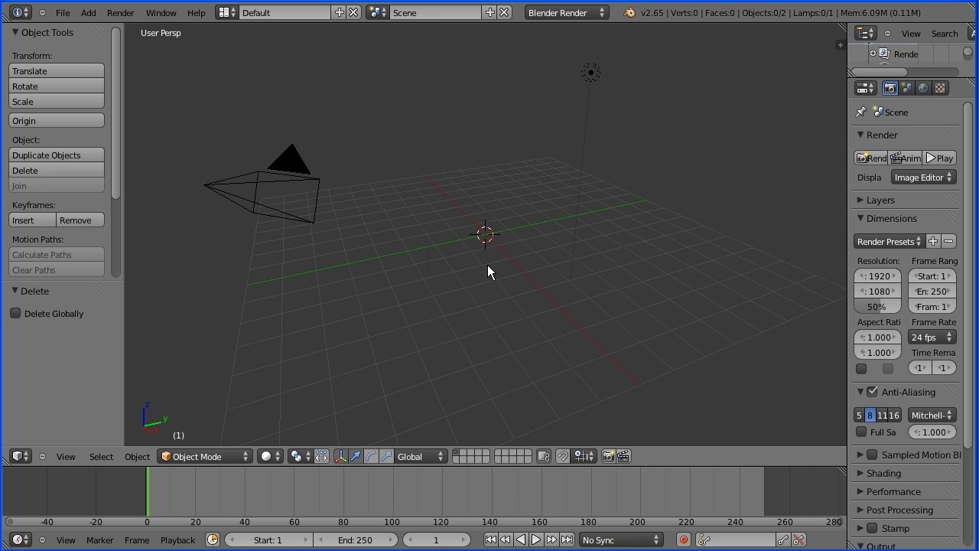
pyautogui.click(89, 13)
pyautogui.moveTo(100, 28)
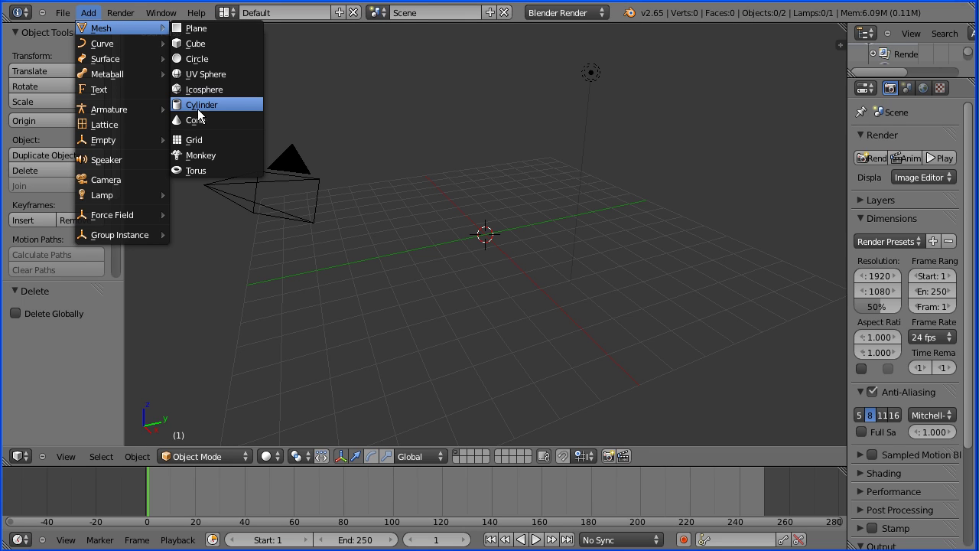
pyautogui.click(249, 108)
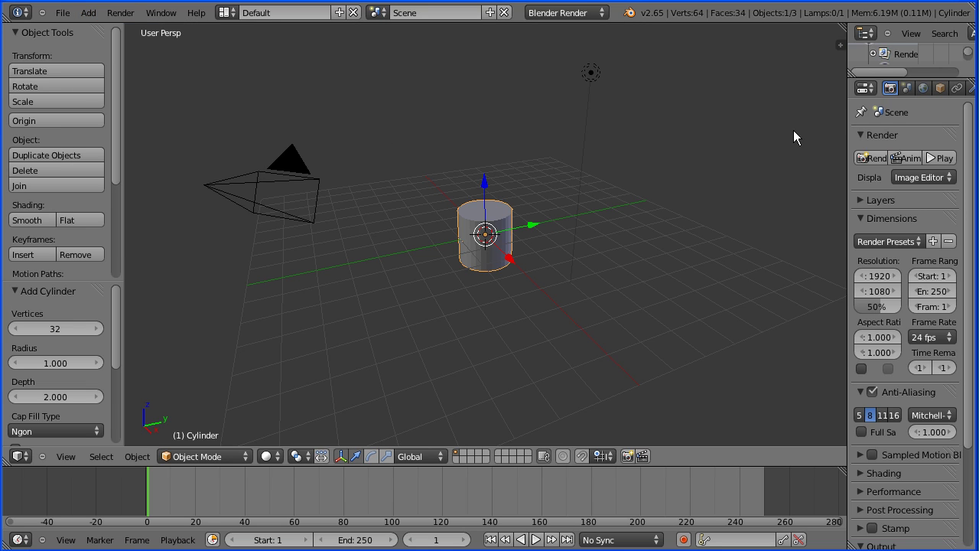
# - Set the cylinder's Z scale to 1.8 in the Object properties
pyautogui.moveTo(846, 131); pyautogui.dragTo(768, 132)
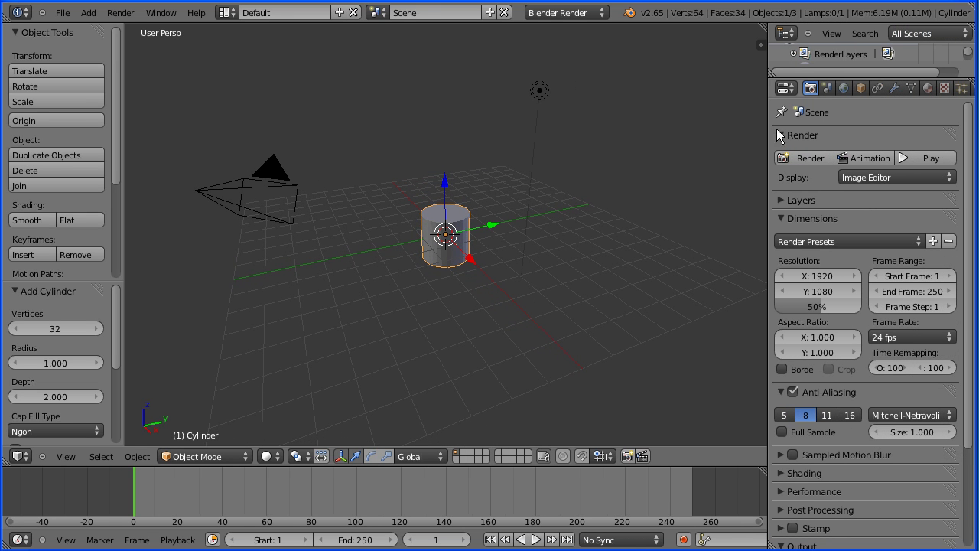
pyautogui.click(860, 88)
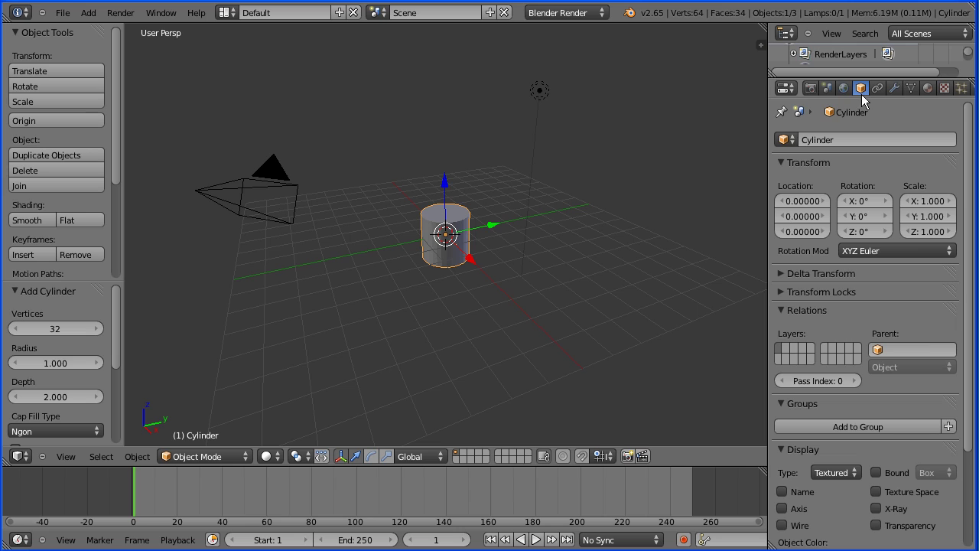
pyautogui.click(927, 231)
pyautogui.write('1')
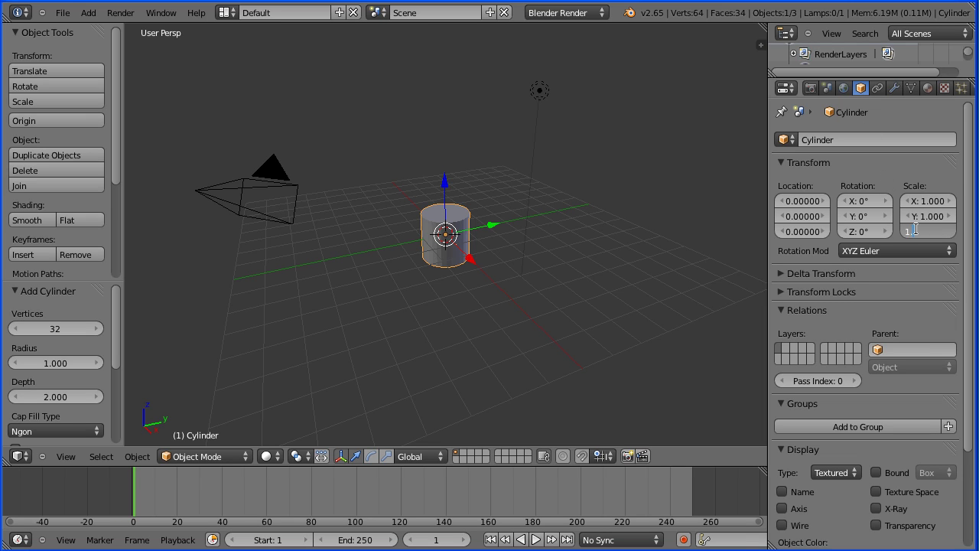
pyautogui.write('.8')
pyautogui.press('Return')
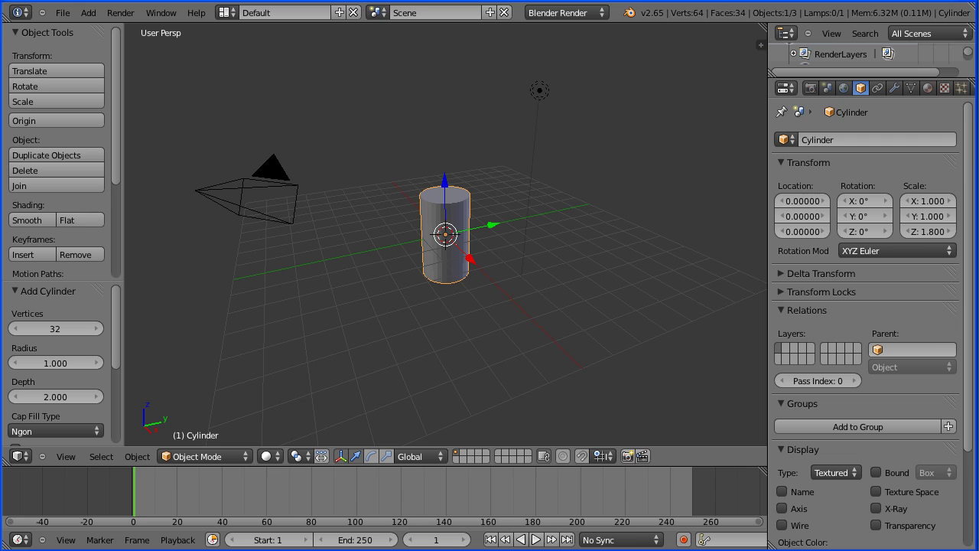
# - Split the 3D view in two and set the right view to front orthographic, zoomed in
pyautogui.moveTo(764, 27); pyautogui.dragTo(405, 45)
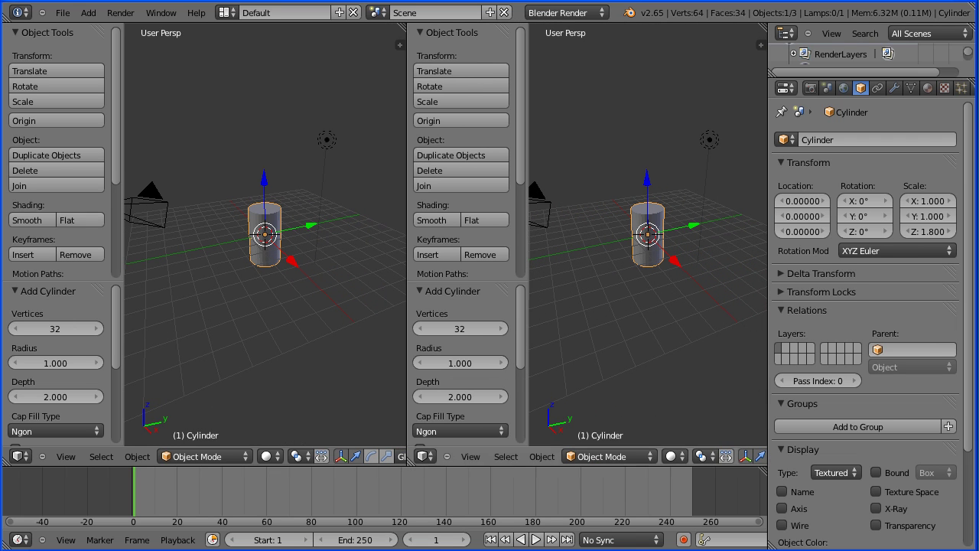
pyautogui.click(471, 457)
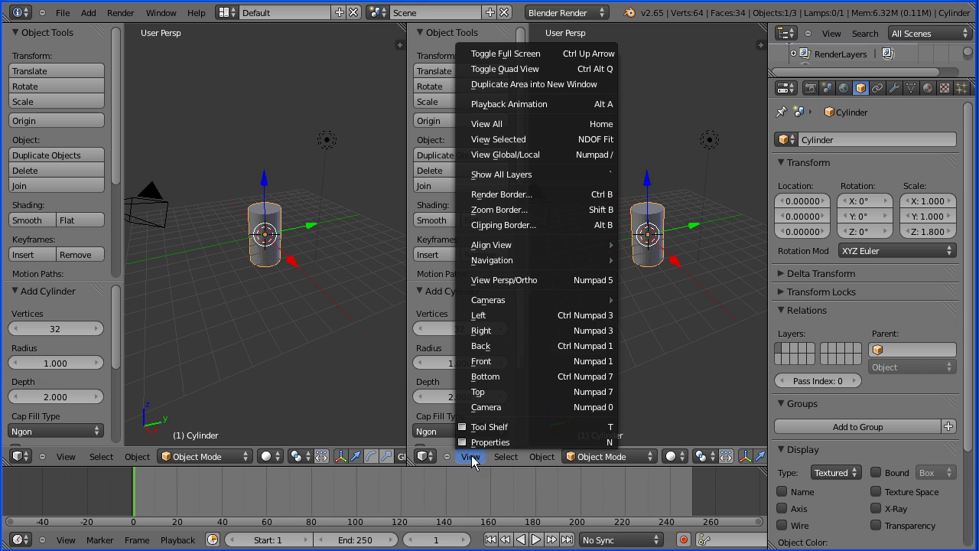
pyautogui.click(556, 279)
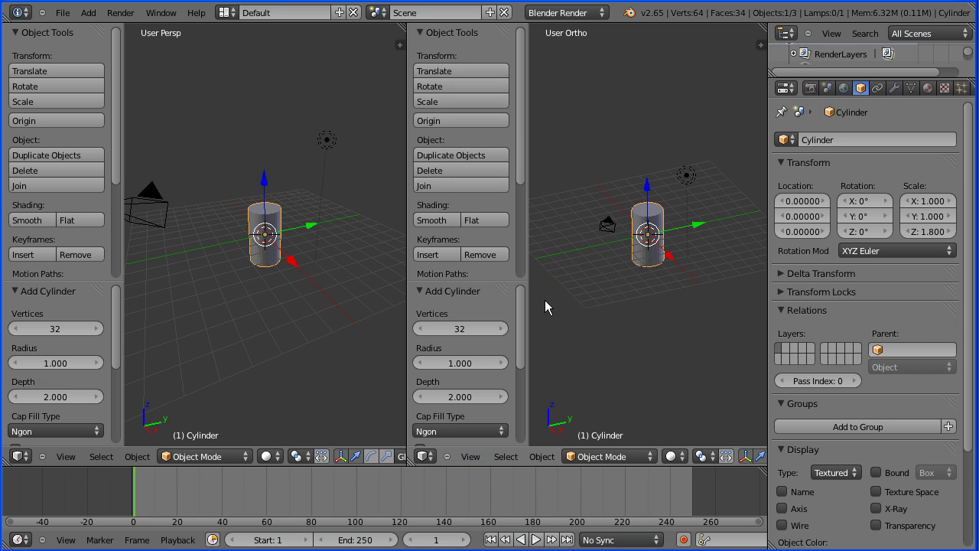
pyautogui.click(472, 457)
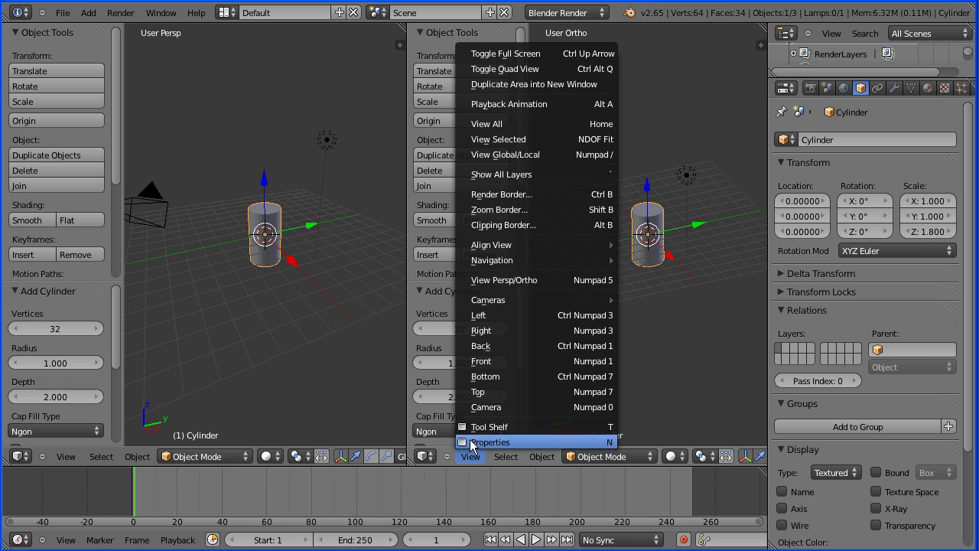
pyautogui.click(527, 361)
pyautogui.scroll(8, 674, 347)
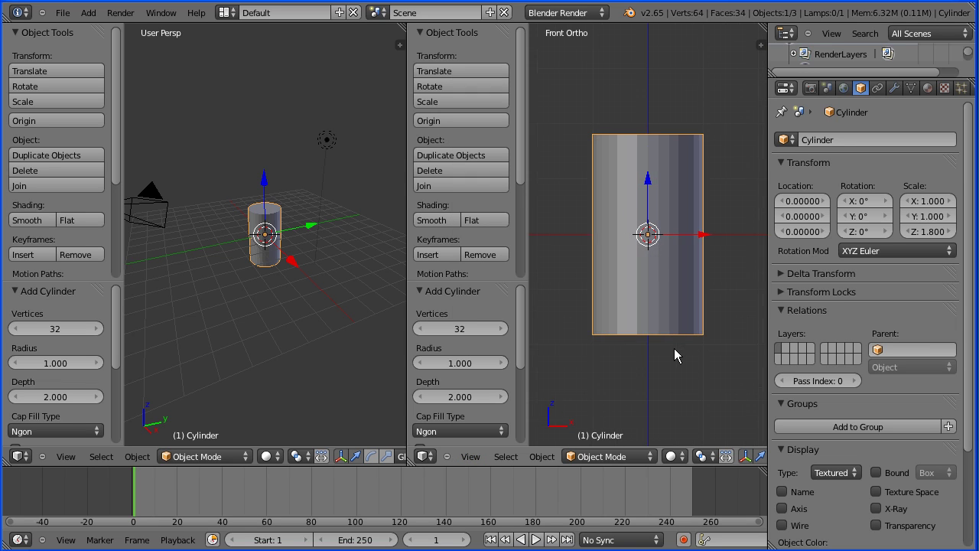
pyautogui.scroll(8, 329, 337)
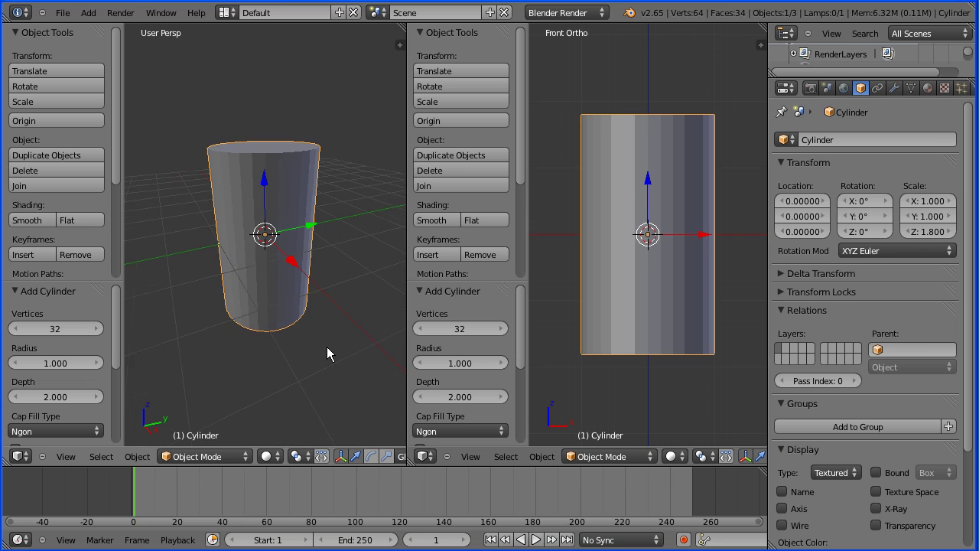
# - In Edit Mode, add nine evenly spaced loop cuts around the cylinder's sides
pyautogui.click(197, 456)
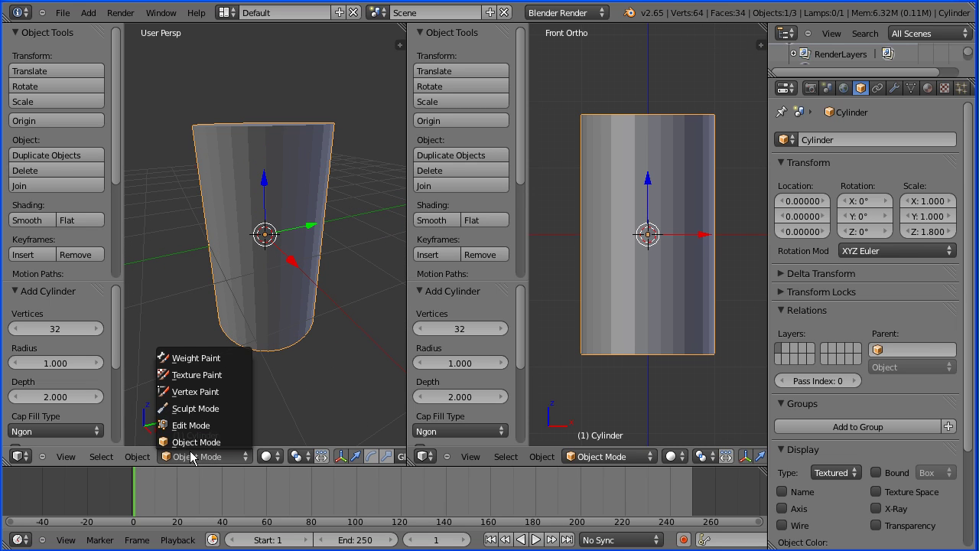
pyautogui.click(224, 425)
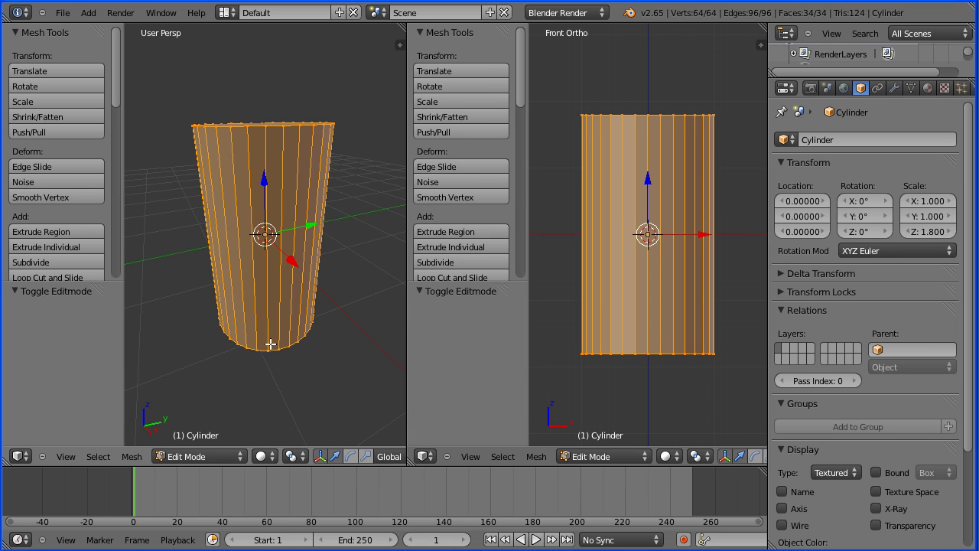
pyautogui.click(87, 277)
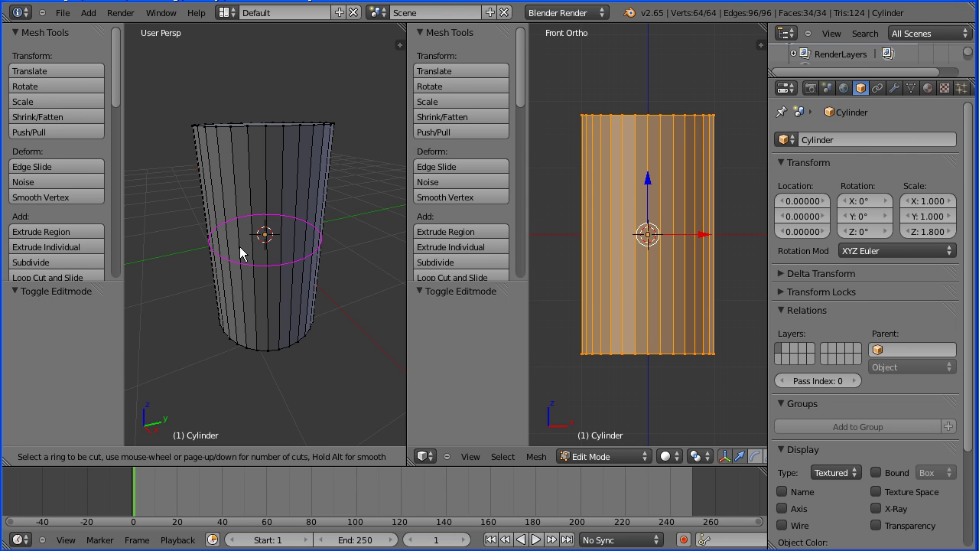
pyautogui.scroll(8, 240, 247)
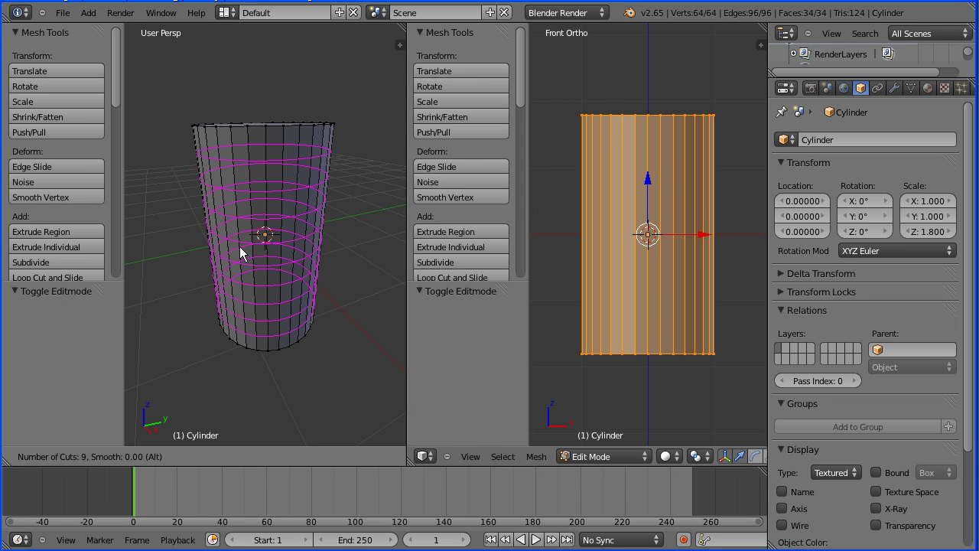
pyautogui.click(239, 247)
pyautogui.rightClick(239, 246)
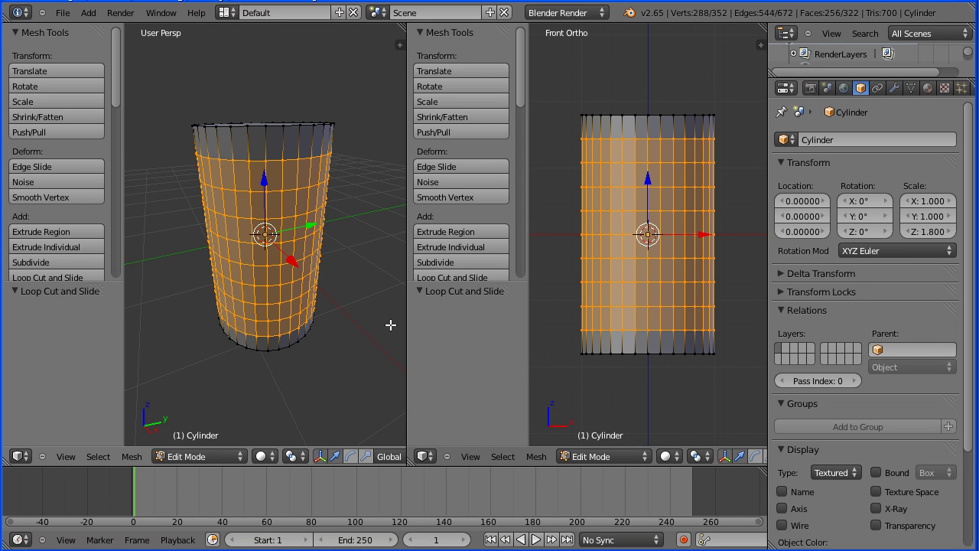
pyautogui.scroll(-10, 678, 461)
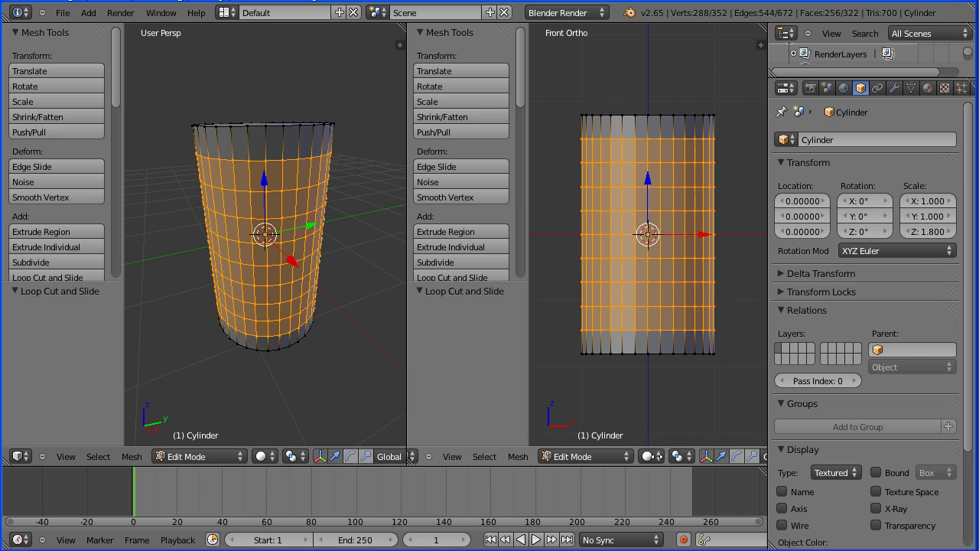
pyautogui.scroll(-3, 497, 457)
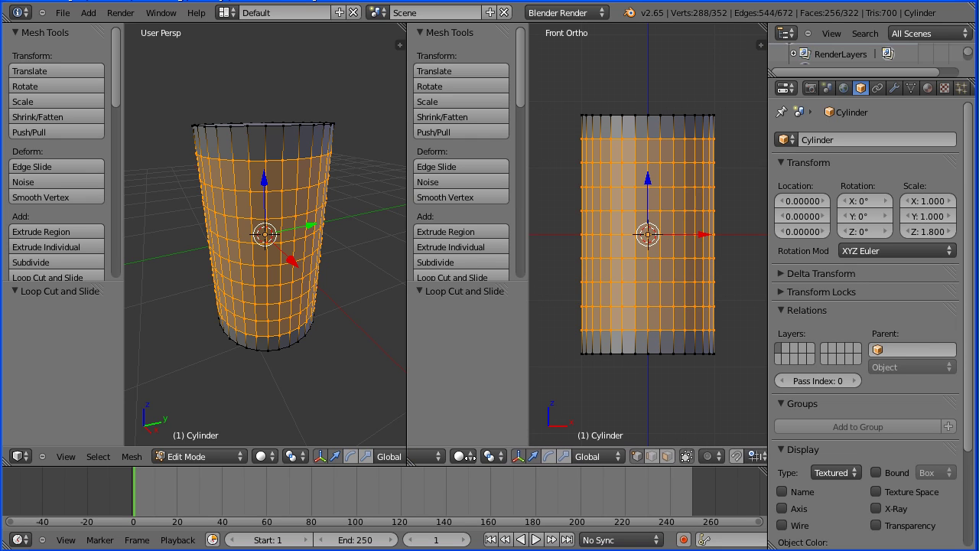
# - In face select mode, select the cylinder's top and bottom face rings
pyautogui.click(666, 455)
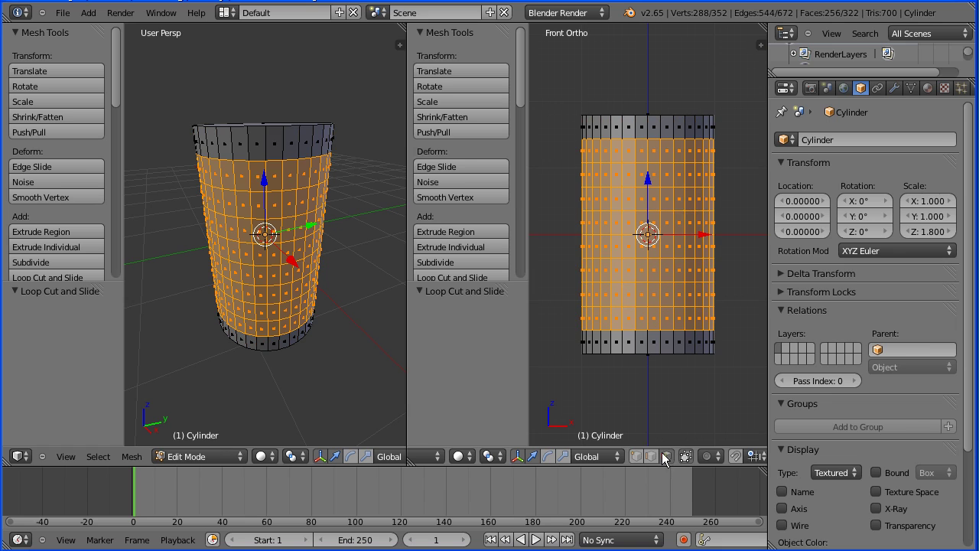
pyautogui.keyDown('alt'); pyautogui.keyDown('shift'); pyautogui.rightClick(646, 130); pyautogui.keyUp('shift'); pyautogui.keyUp('alt')
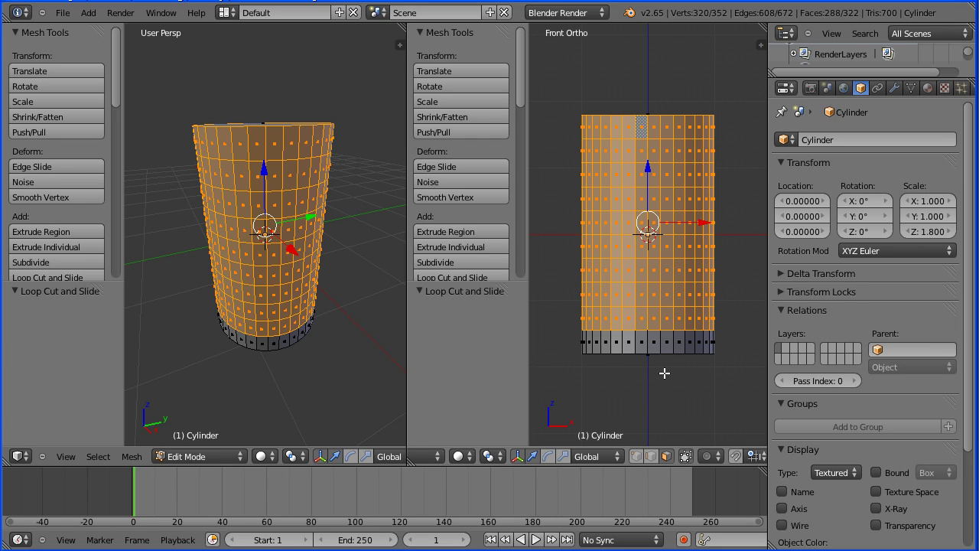
pyautogui.keyDown('alt'); pyautogui.keyDown('shift'); pyautogui.rightClick(645, 347); pyautogui.keyUp('shift'); pyautogui.keyUp('alt')
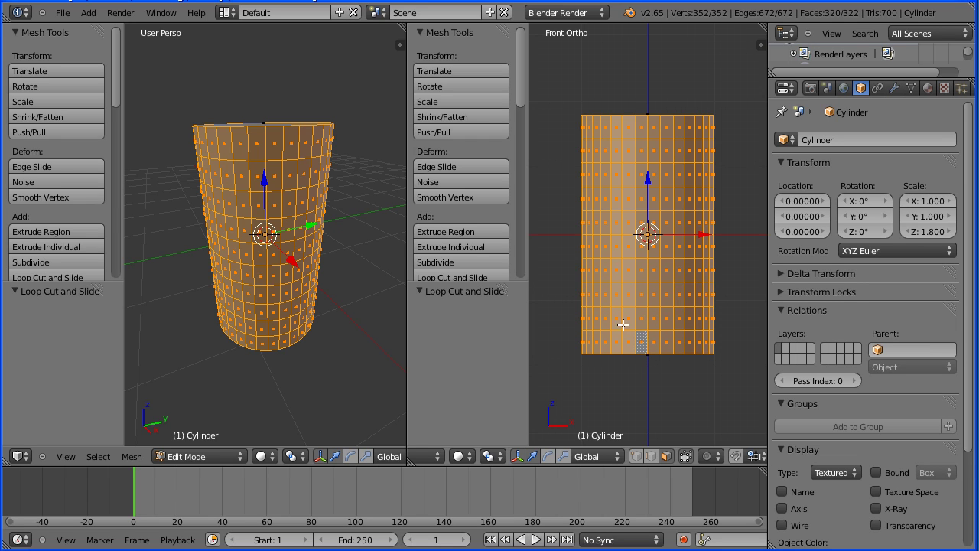
pyautogui.moveTo(349, 194); pyautogui.dragTo(347, 70, button='middle')
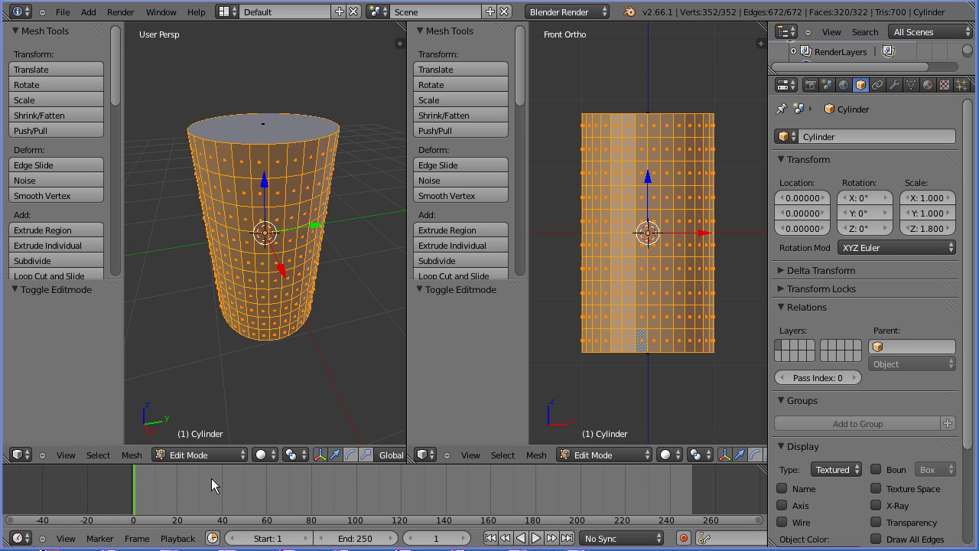
# - Turn the left view into the UV/Image Editor and set the render engine to Cycles Render
pyautogui.click(18, 455)
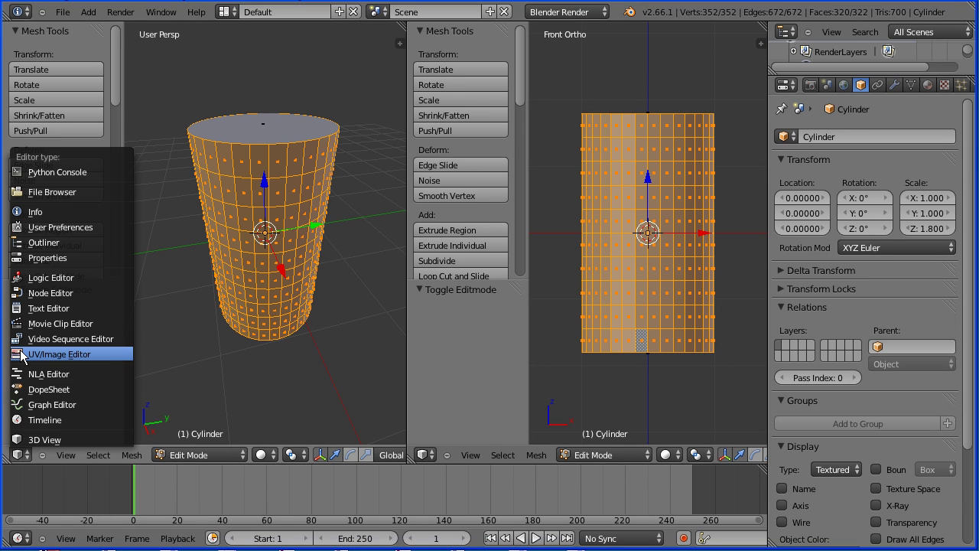
pyautogui.click(101, 355)
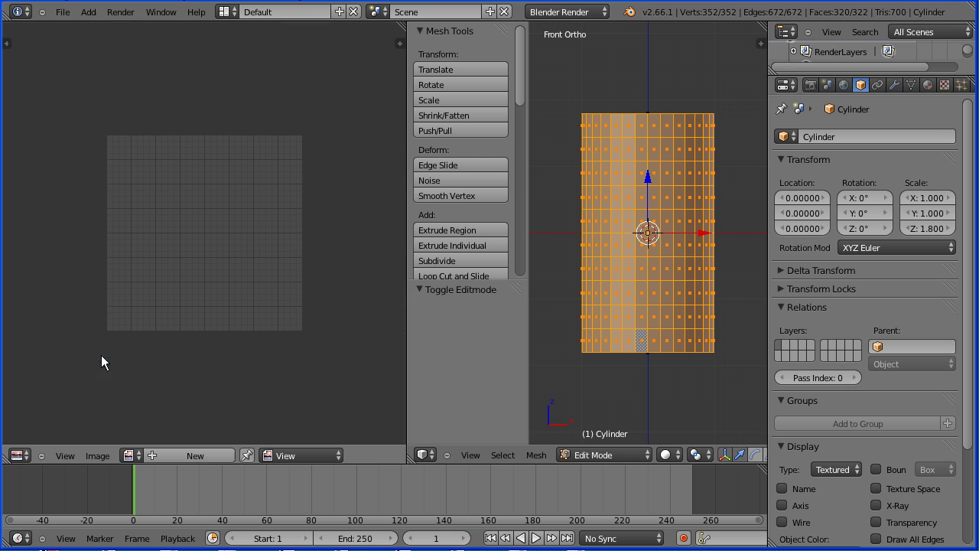
pyautogui.click(597, 12)
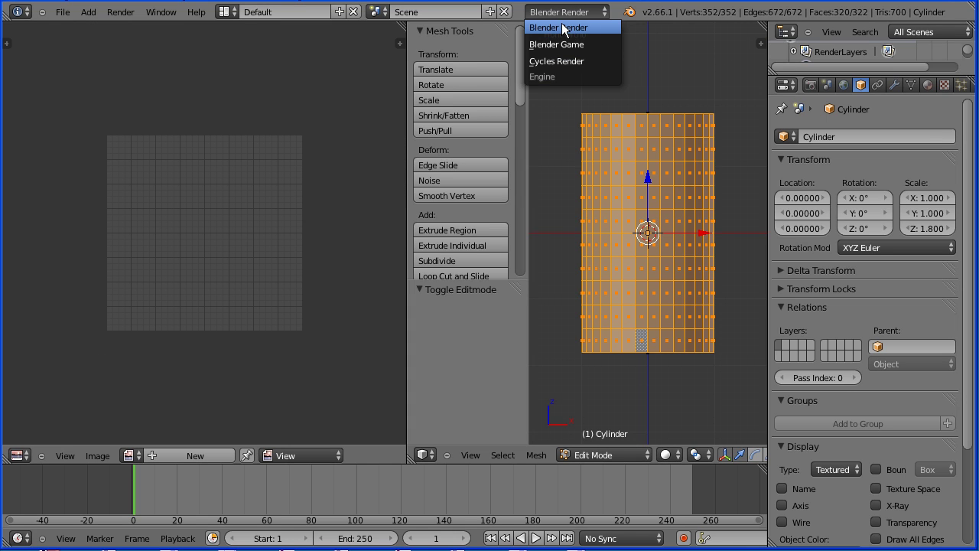
pyautogui.click(596, 60)
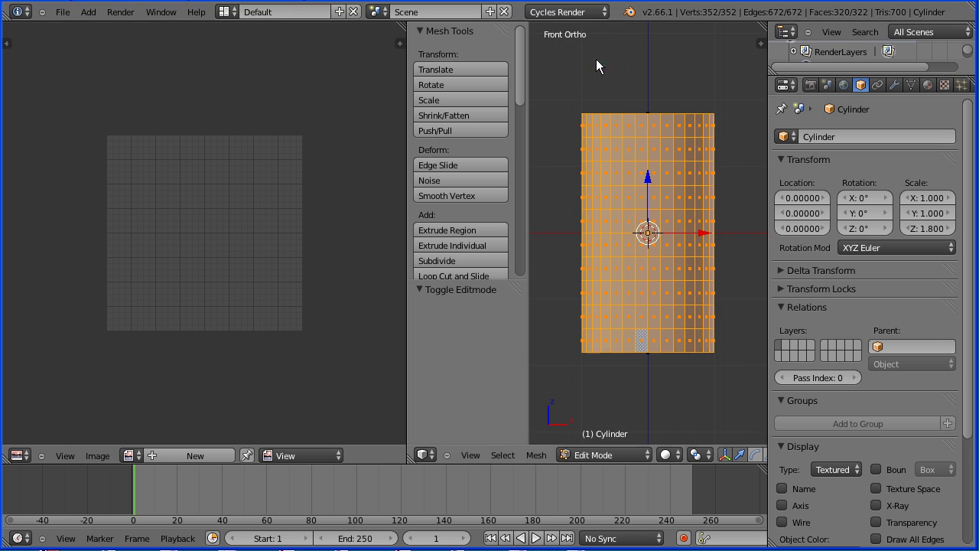
pyautogui.click(106, 457)
# - Open barrel_001_nordicfxnet_diffuse.jpg from the barrelCycles folder in the UV/Image Editor
pyautogui.click(162, 423)
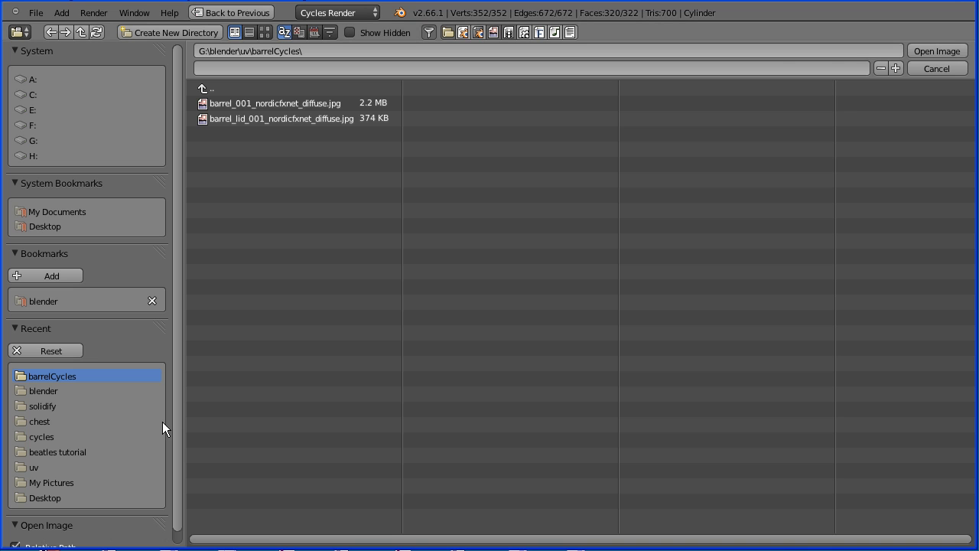
pyautogui.click(267, 34)
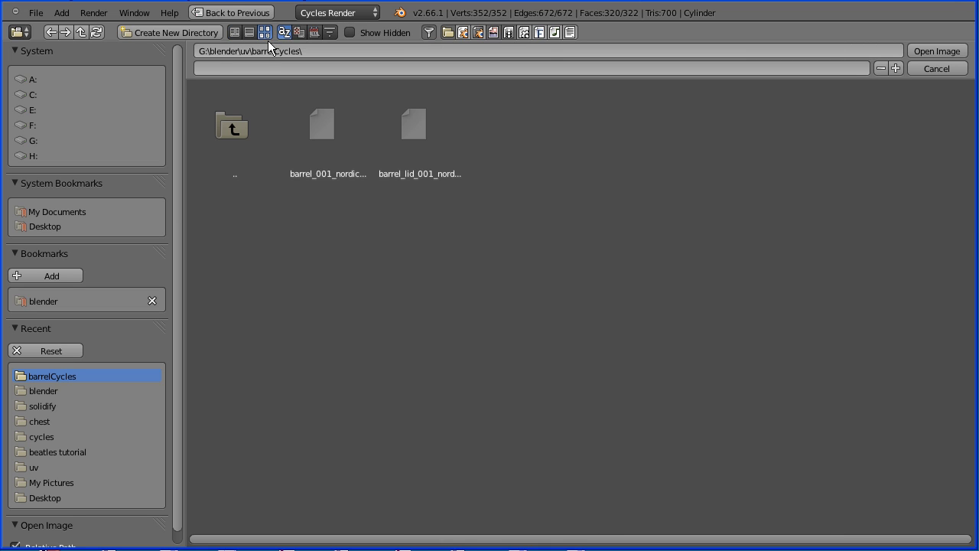
pyautogui.click(326, 126)
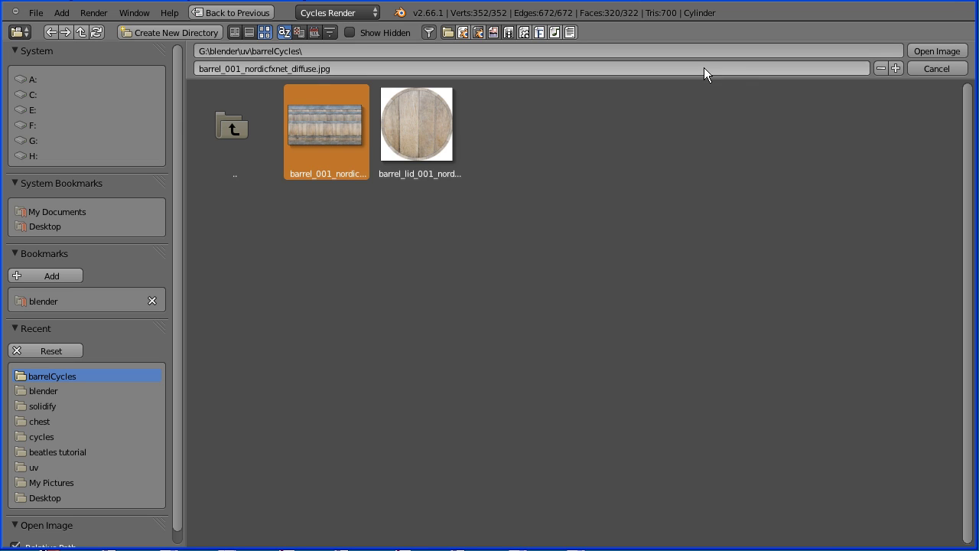
pyautogui.click(934, 50)
pyautogui.scroll(-3, 175, 335)
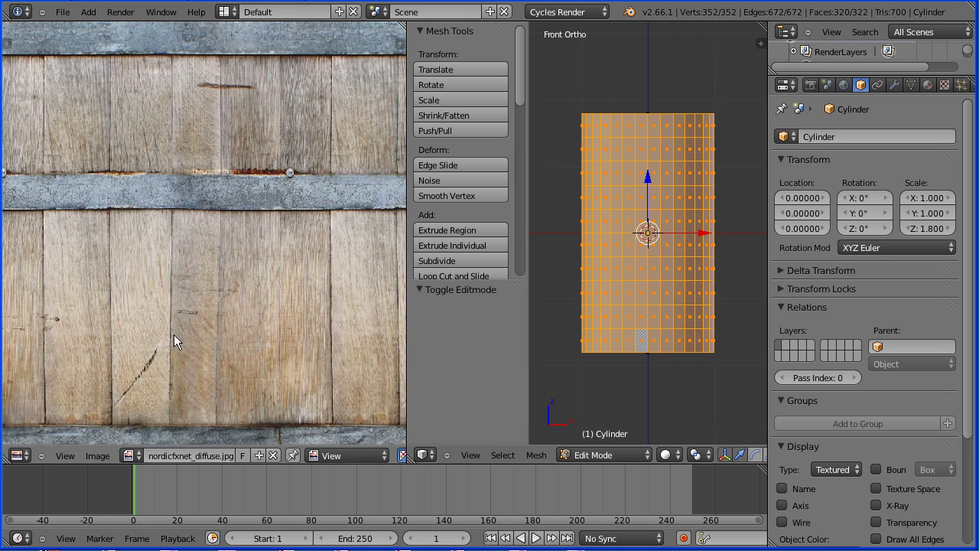
pyautogui.scroll(-4, 176, 332)
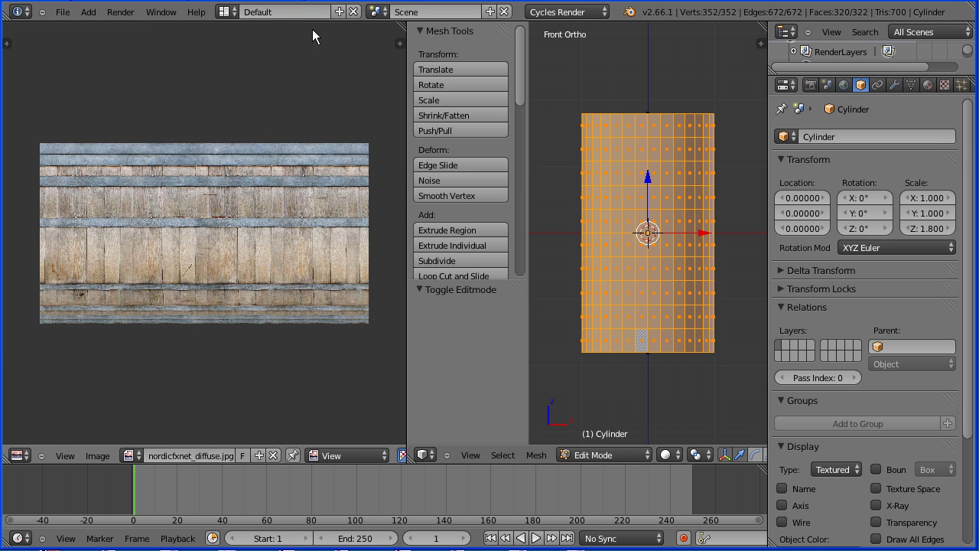
# - Unwrap the cylinder with Cylinder Projection and scale its UVs to 0.520 along Y
pyautogui.click(533, 453)
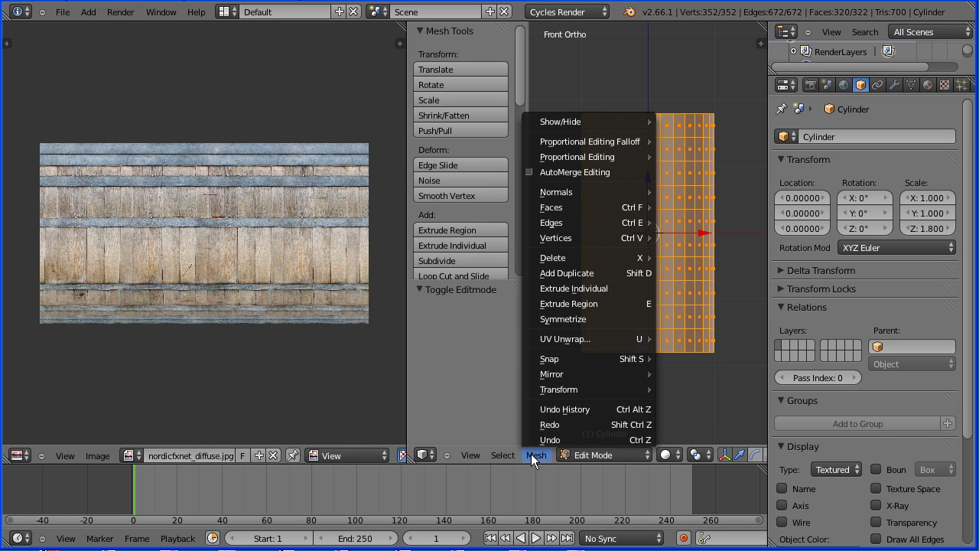
pyautogui.moveTo(552, 339)
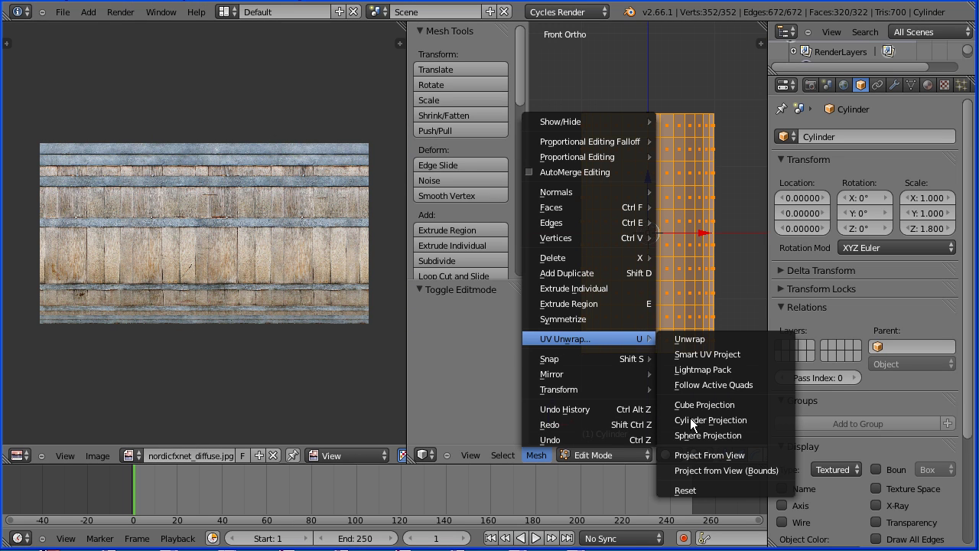
pyautogui.click(781, 420)
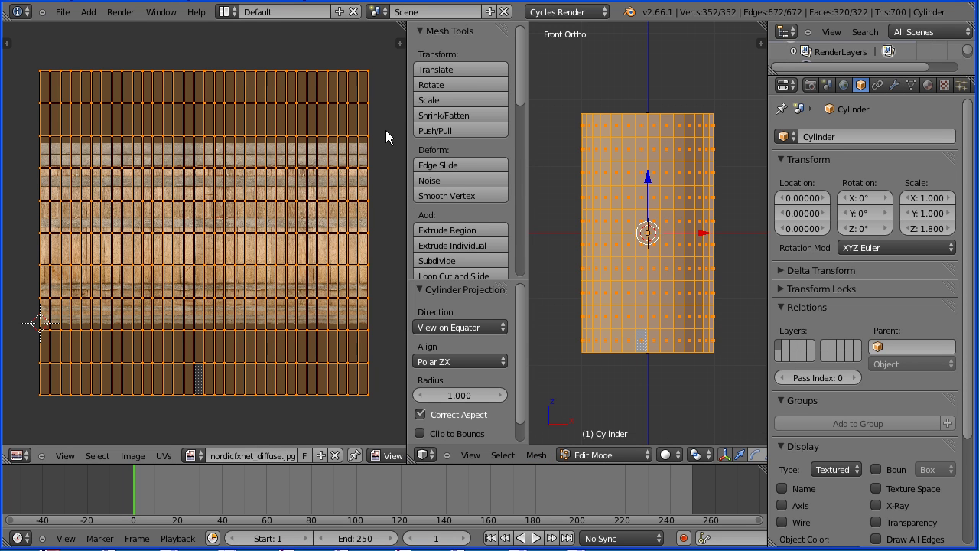
pyautogui.press('s')
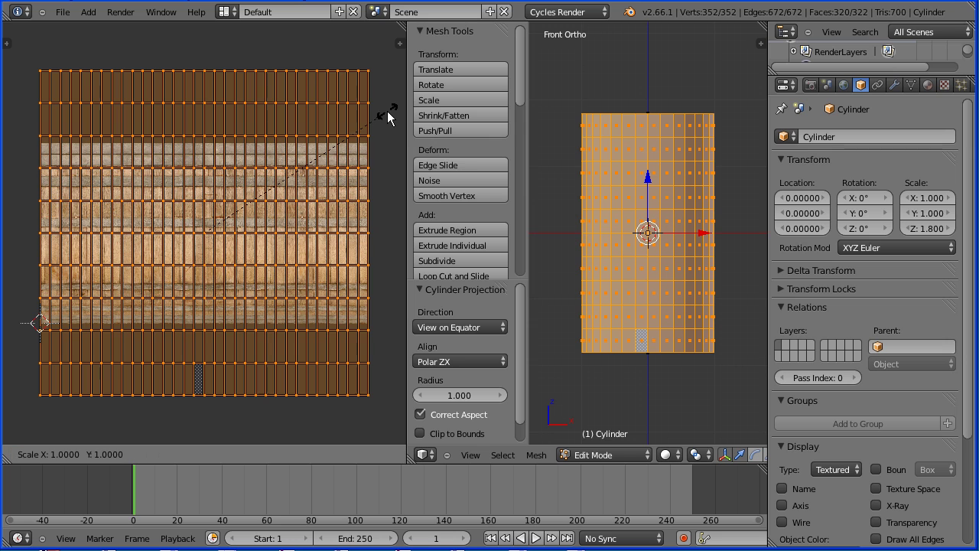
pyautogui.press('y')
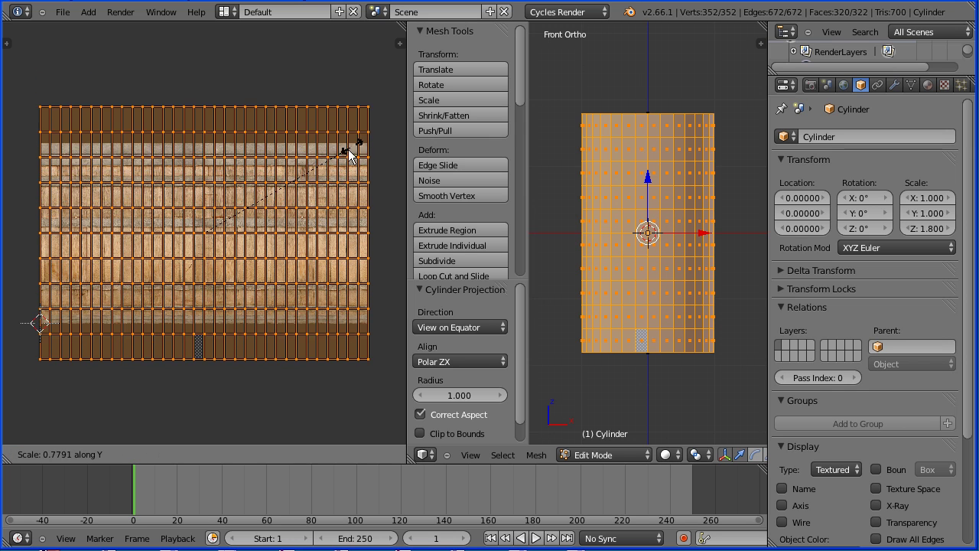
pyautogui.click(305, 179)
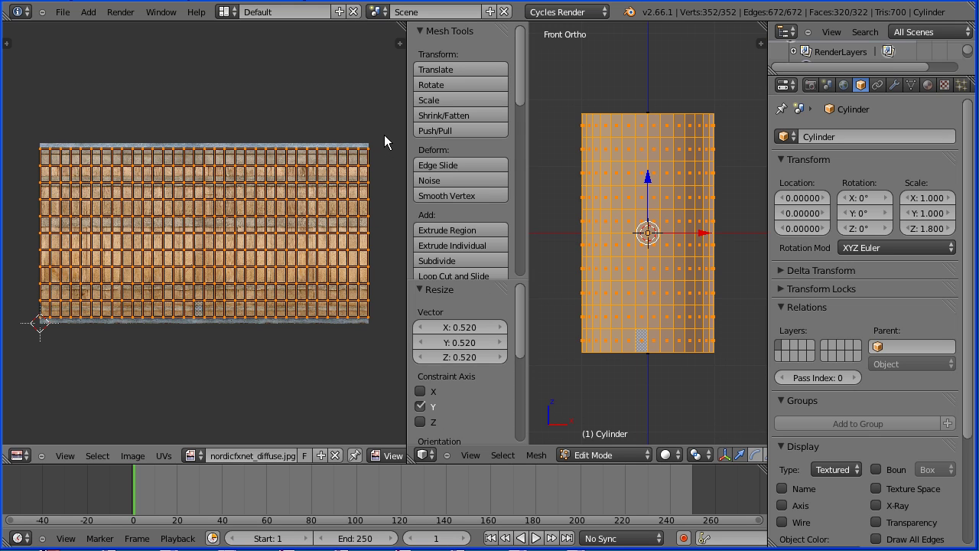
# - Stretch the UVs to 1.066 along Y to fit the texture's height
pyautogui.moveTo(384, 135); pyautogui.dragTo(239, 203, button='middle')
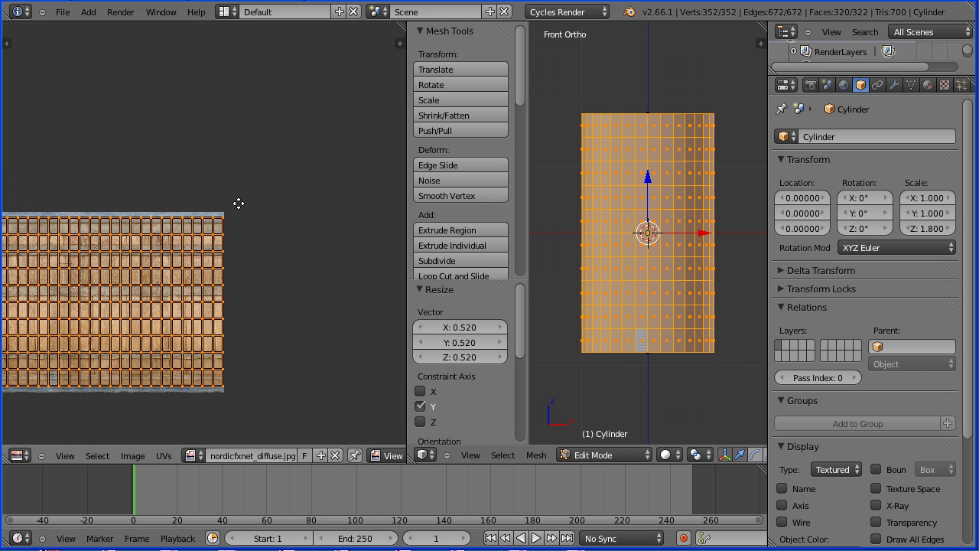
pyautogui.scroll(8, 270, 266)
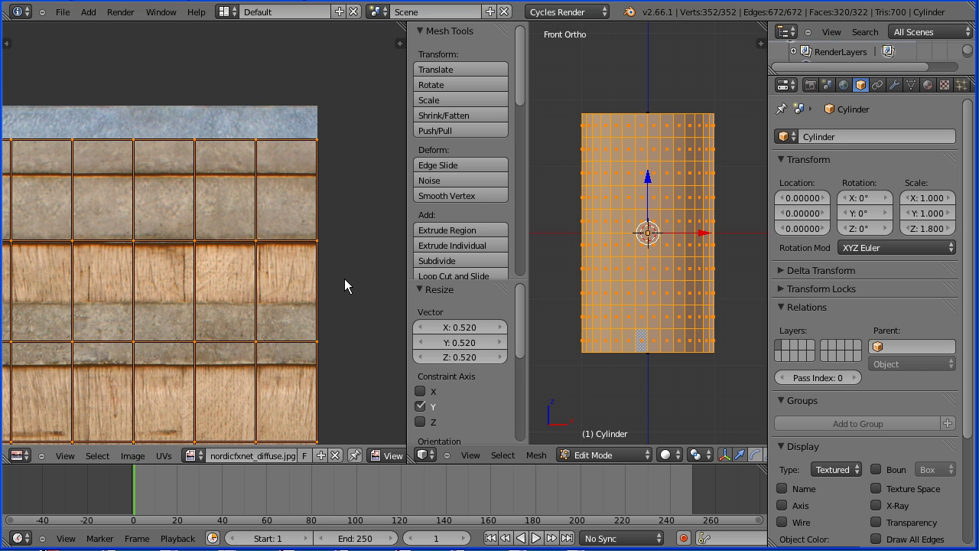
pyautogui.press('s')
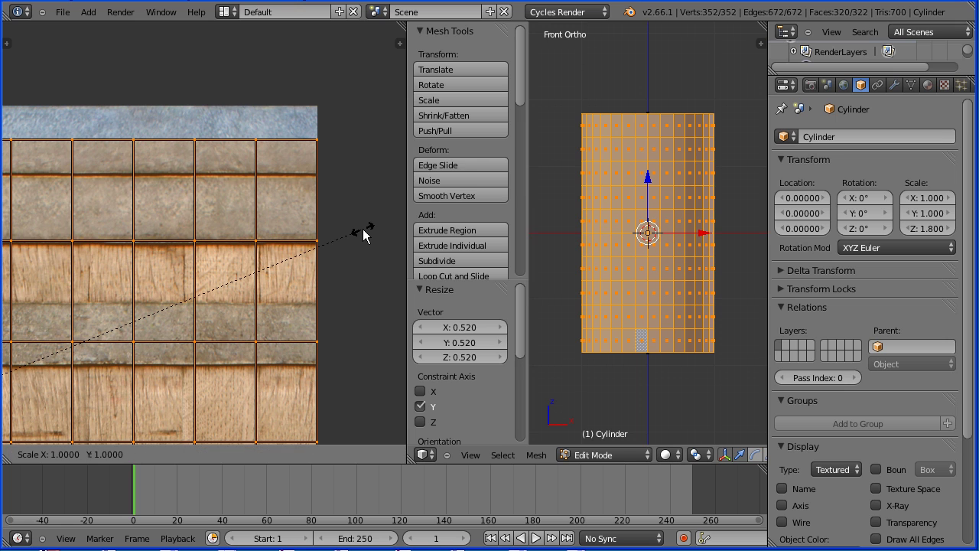
pyautogui.press('y')
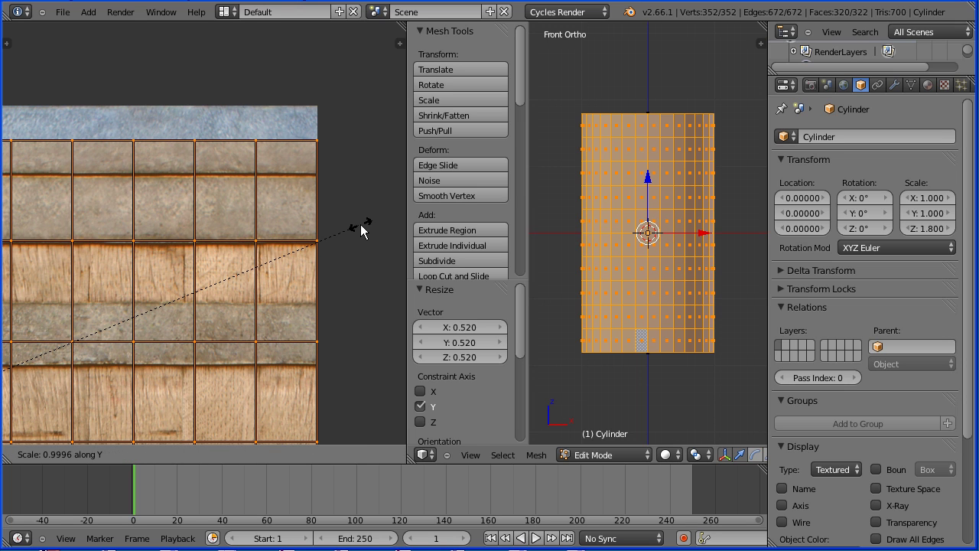
pyautogui.click(404, 140)
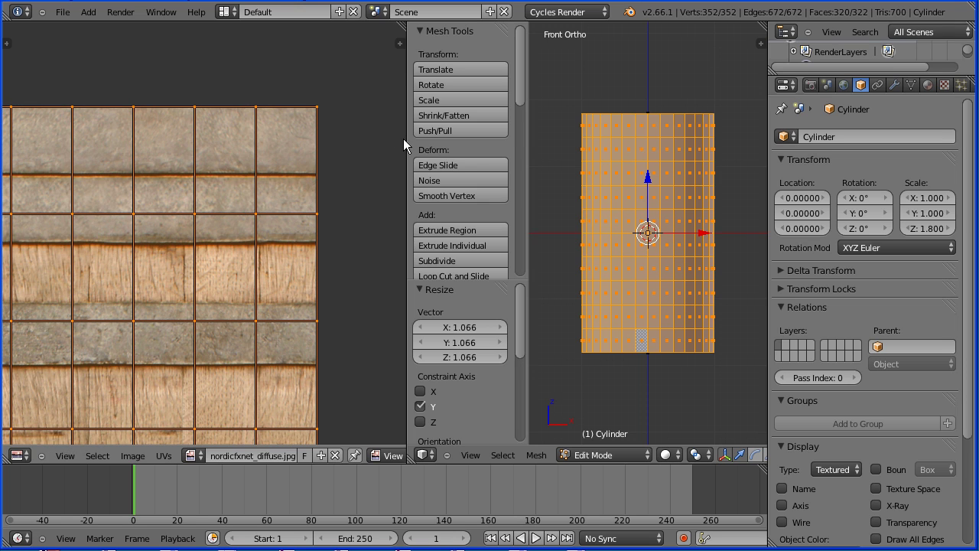
pyautogui.press('Tab')
pyautogui.press('Tab')
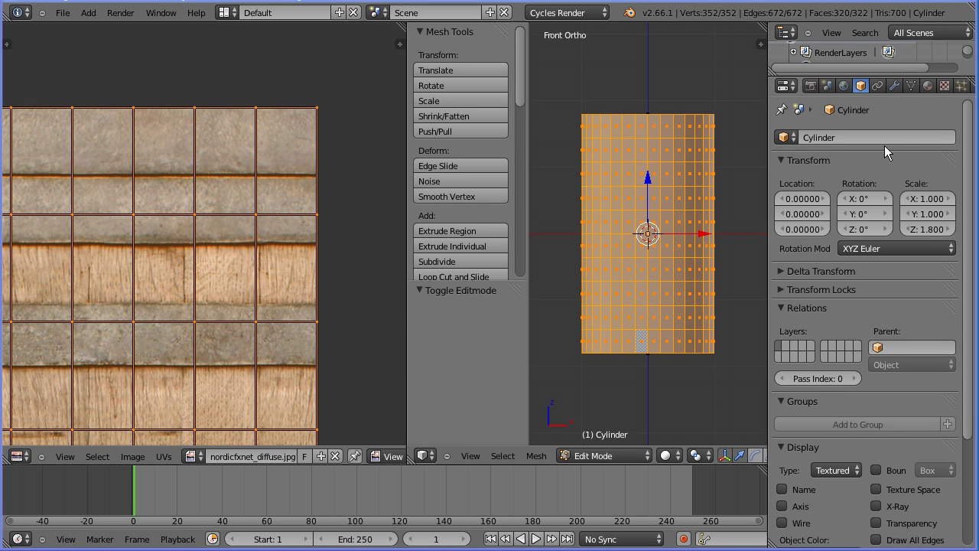
# - Create a new material for the cylinder in the Material tab
pyautogui.click(926, 86)
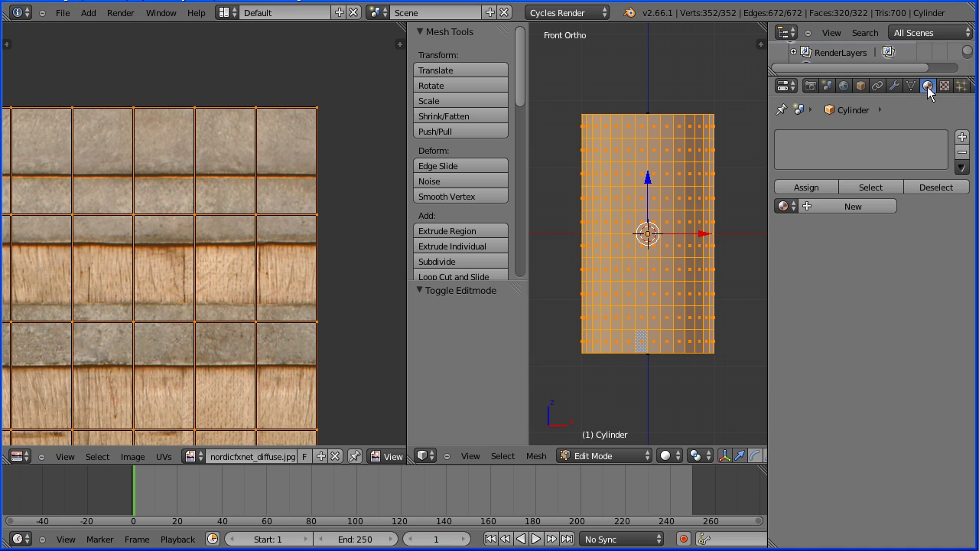
pyautogui.click(822, 207)
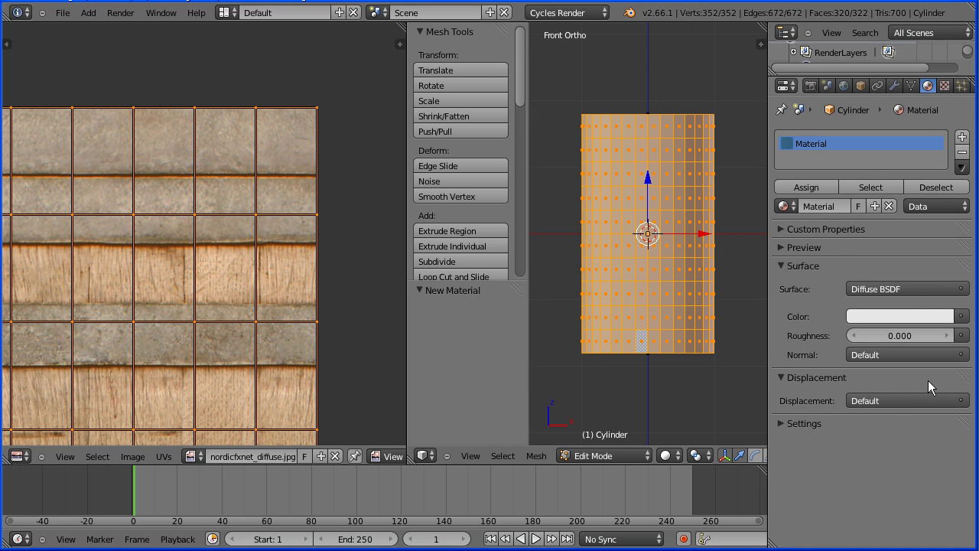
pyautogui.click(556, 13)
# - Drive the material's Color with the barrel_001 image texture and assign it to the mesh
pyautogui.click(960, 315)
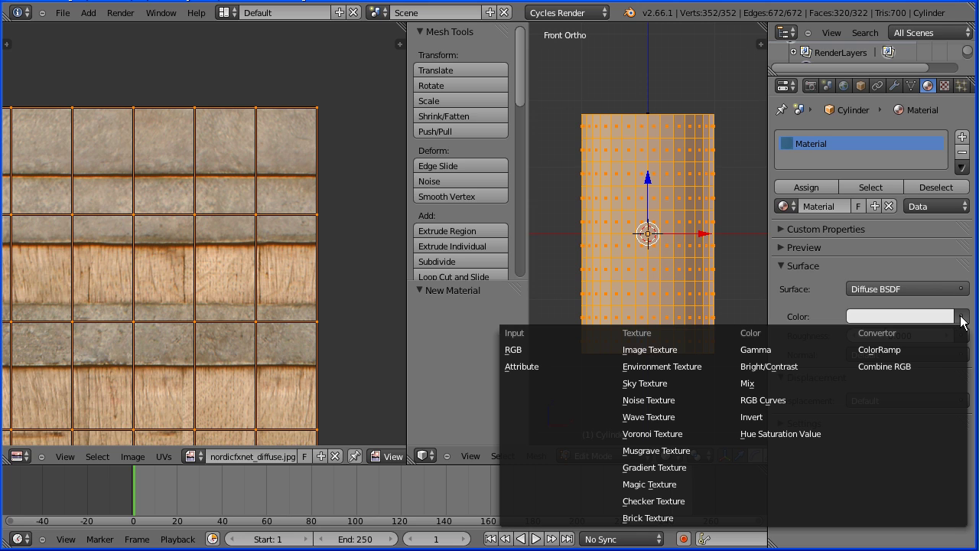
pyautogui.click(698, 355)
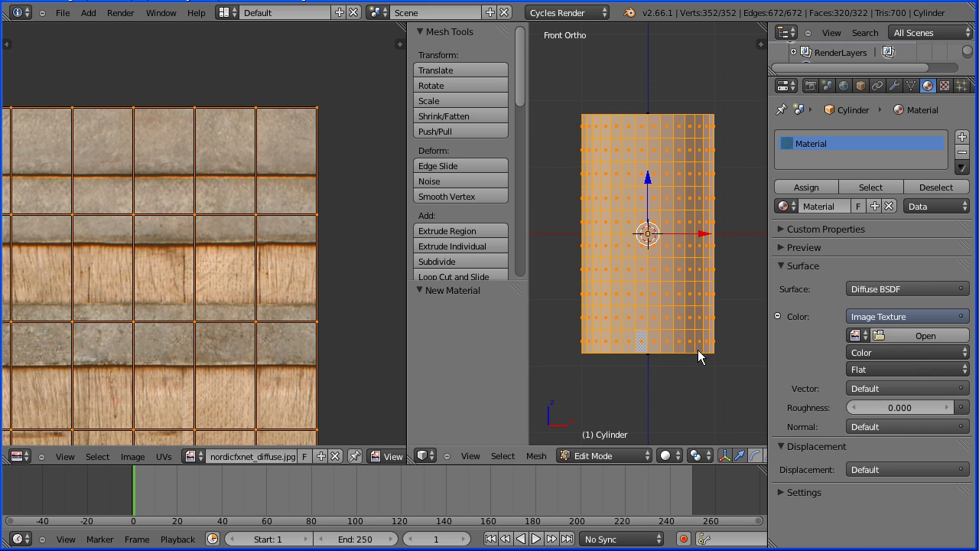
pyautogui.click(855, 335)
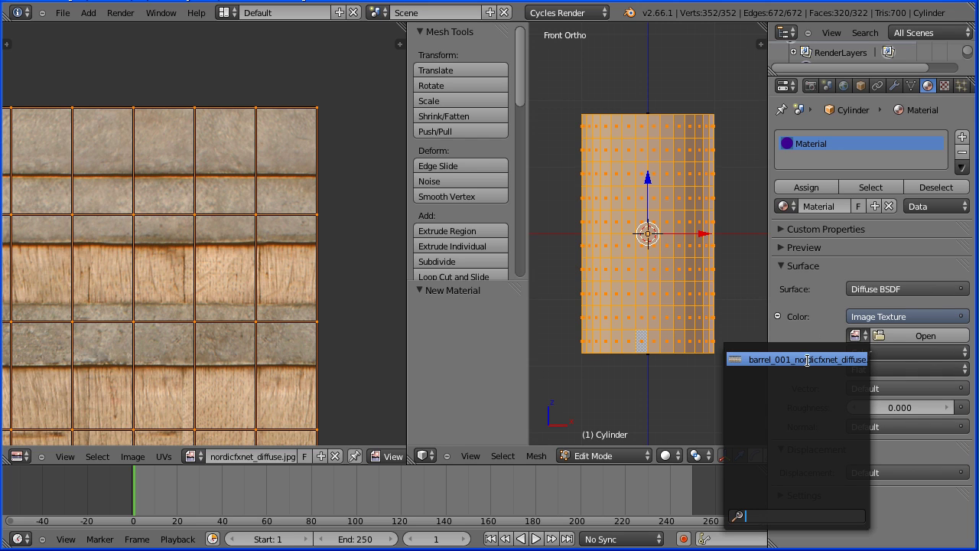
pyautogui.click(815, 360)
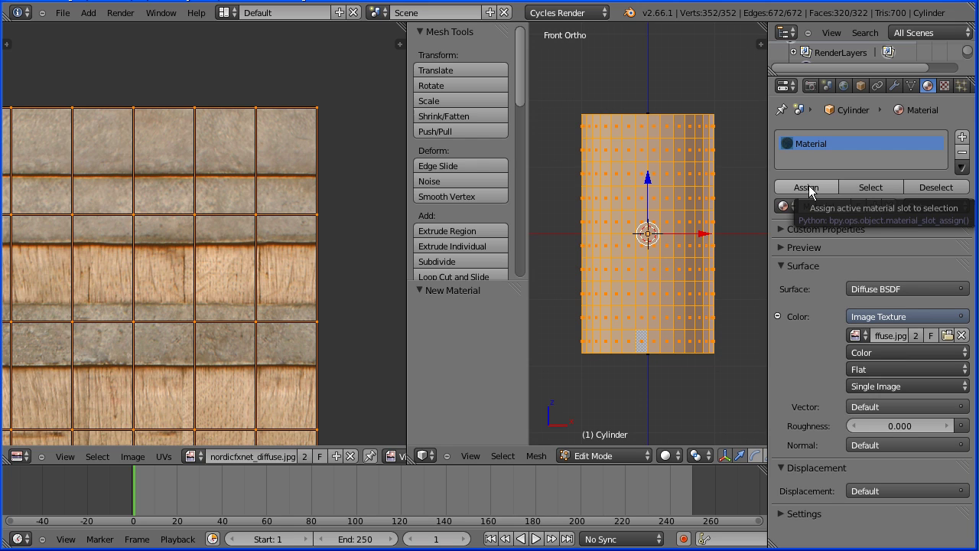
pyautogui.click(807, 188)
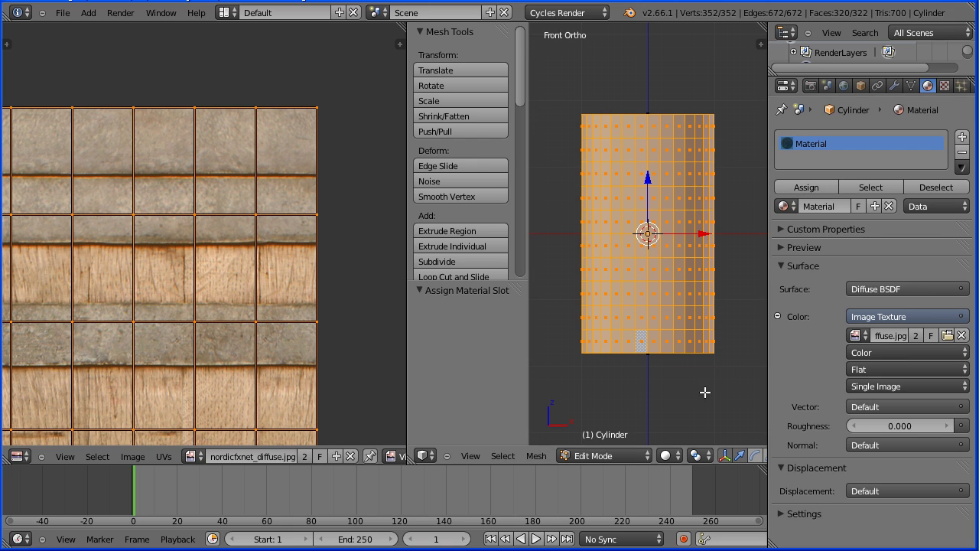
# - Switch viewport shading to Material to show the cylinder's wood-and-metal texture
pyautogui.click(667, 455)
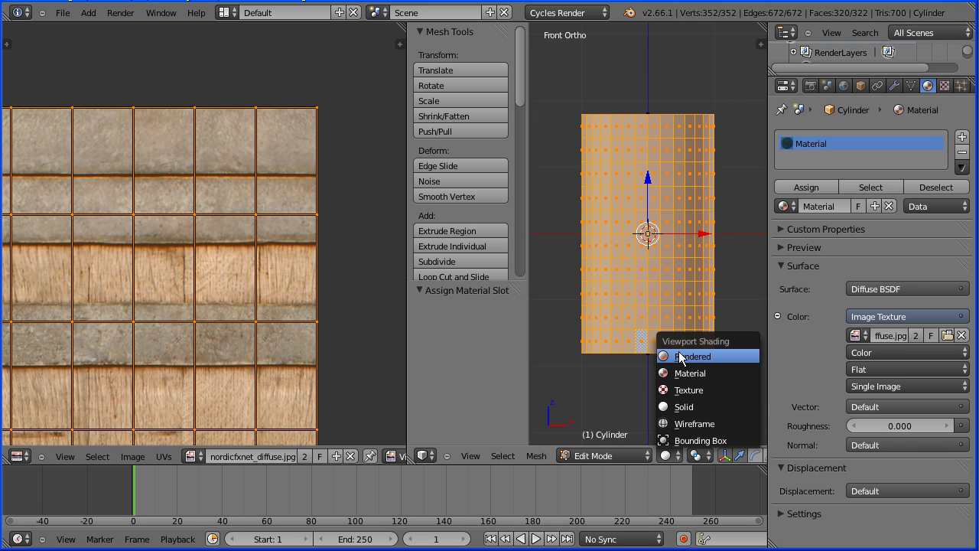
pyautogui.click(719, 378)
pyautogui.moveTo(723, 94); pyautogui.dragTo(709, 127, button='middle')
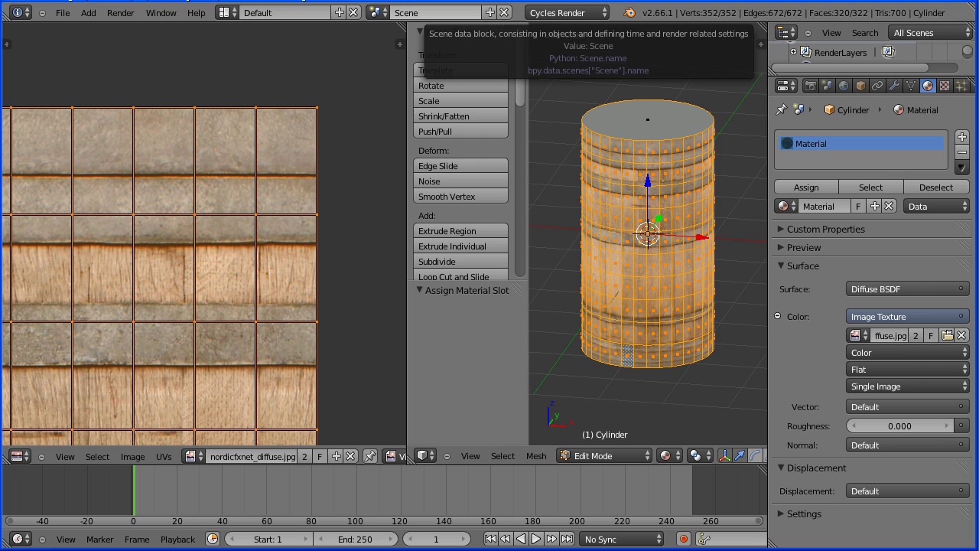
pyautogui.press('Tab')
pyautogui.press('Tab')
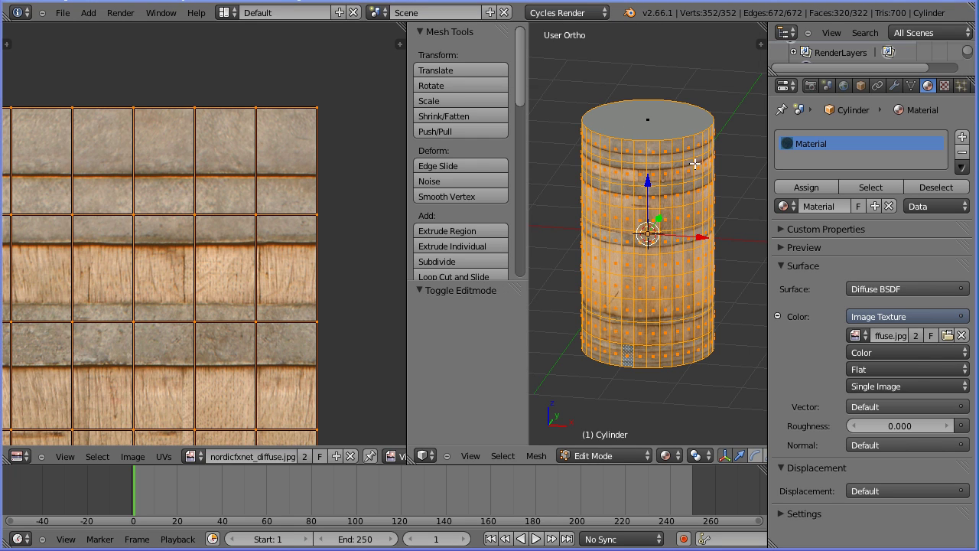
# - Rename the material to 'barrelSide'
pyautogui.click(819, 207)
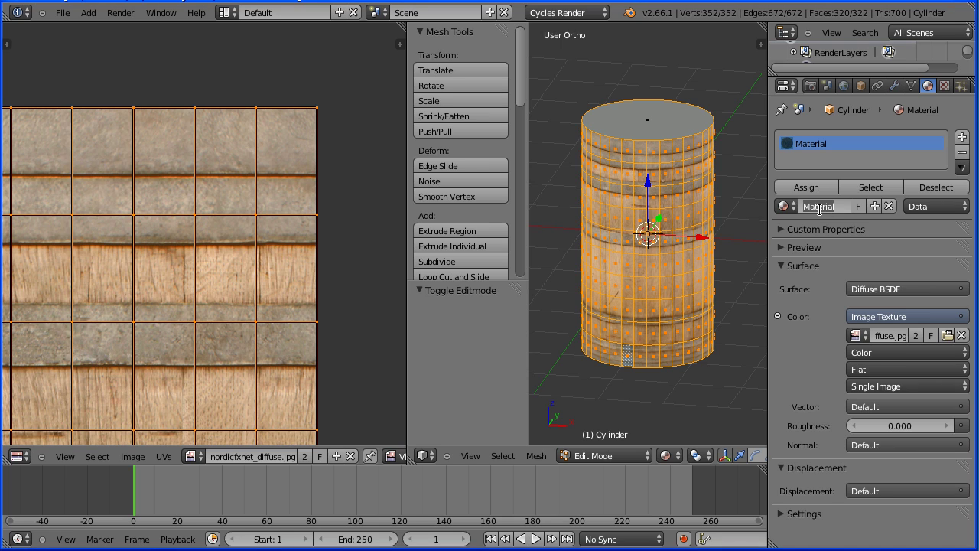
pyautogui.write('barrelSide')
pyautogui.press('Return')
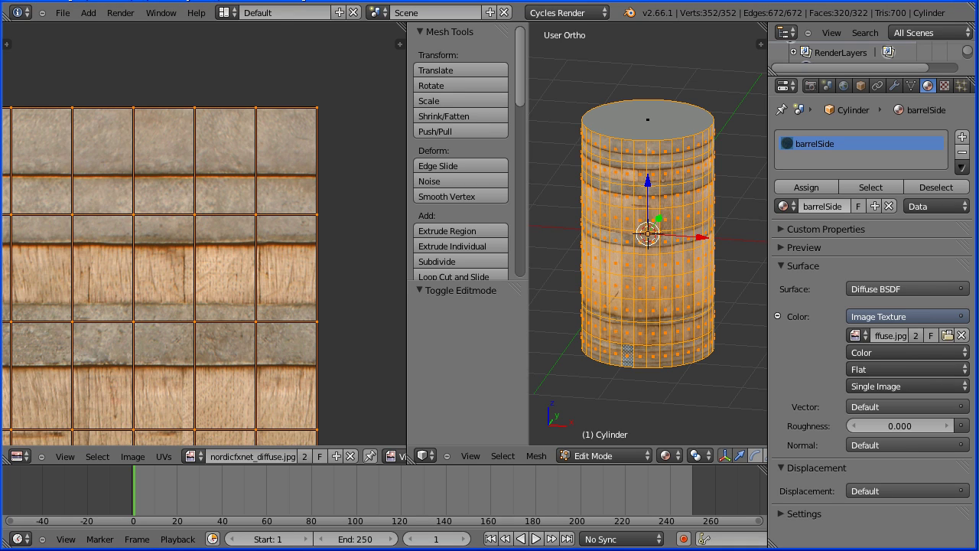
# - Switch to Top view and add a second material slot with a new material named lid
pyautogui.click(471, 456)
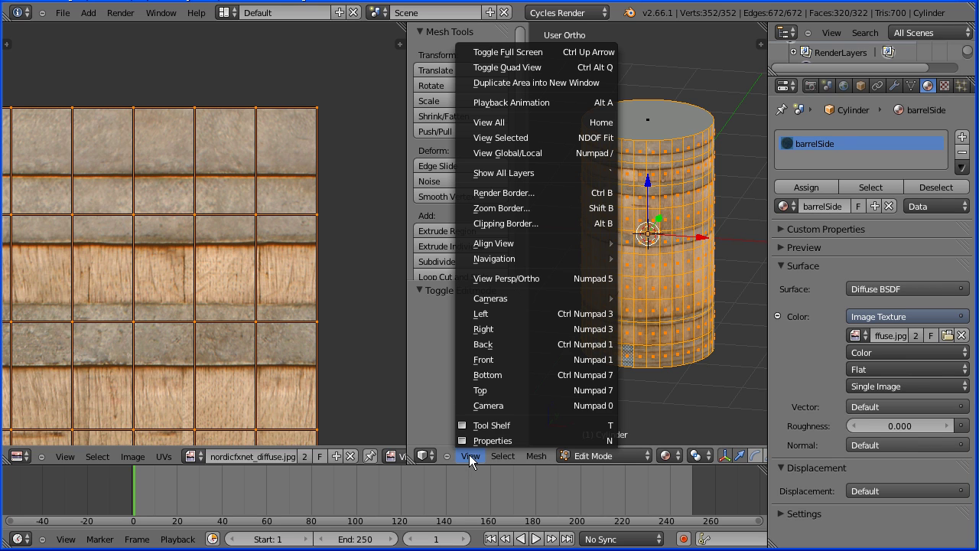
pyautogui.click(505, 390)
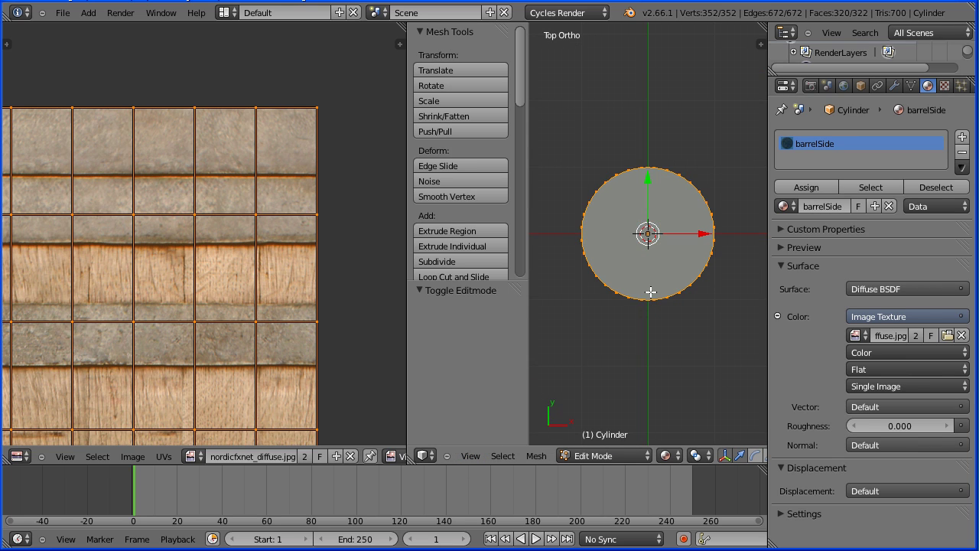
pyautogui.click(963, 139)
pyautogui.click(839, 208)
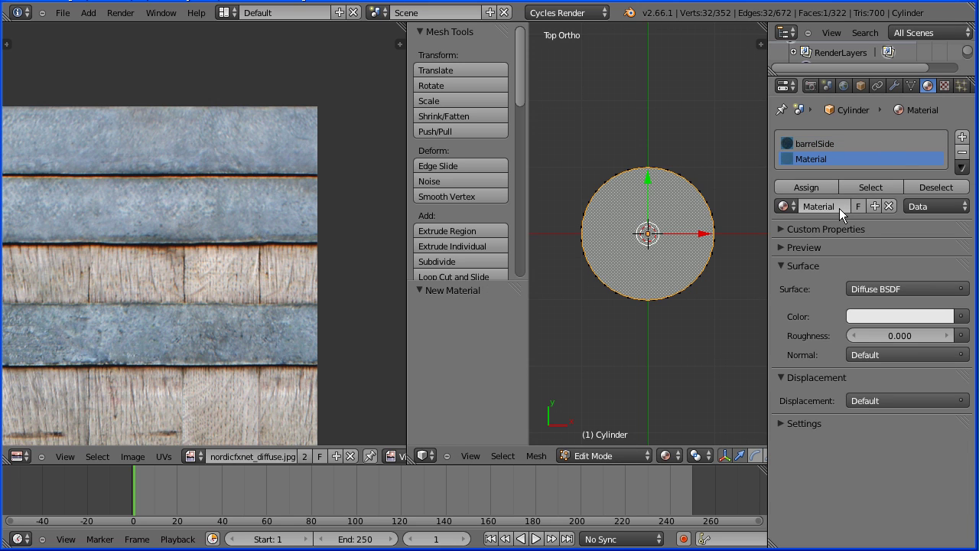
pyautogui.click(851, 205)
pyautogui.press('BackSpace')
pyautogui.press('Return')
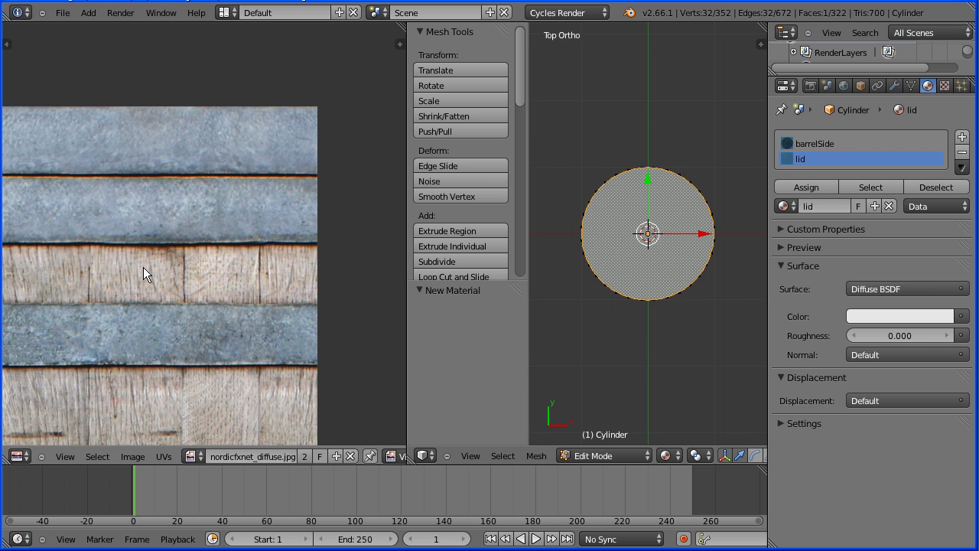
# - Pan the texture to fill the UV/Image editor and open its Image menu
pyautogui.scroll(-4, 143, 266)
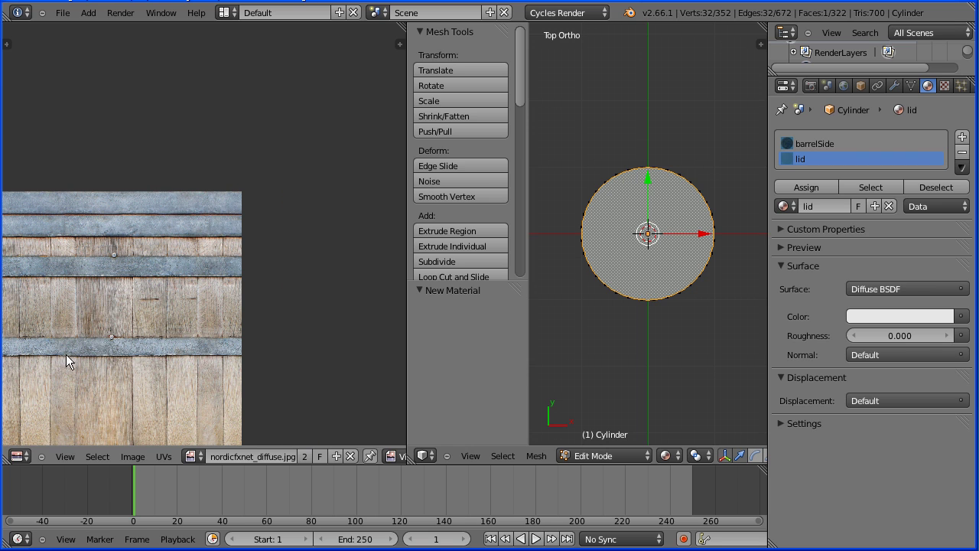
pyautogui.moveTo(59, 364); pyautogui.dragTo(299, 234, button='middle')
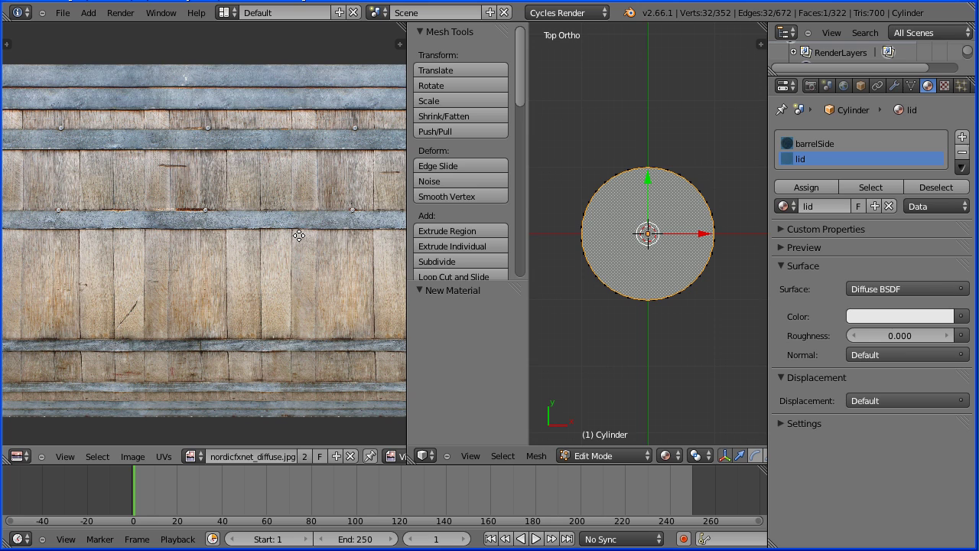
pyautogui.click(117, 454)
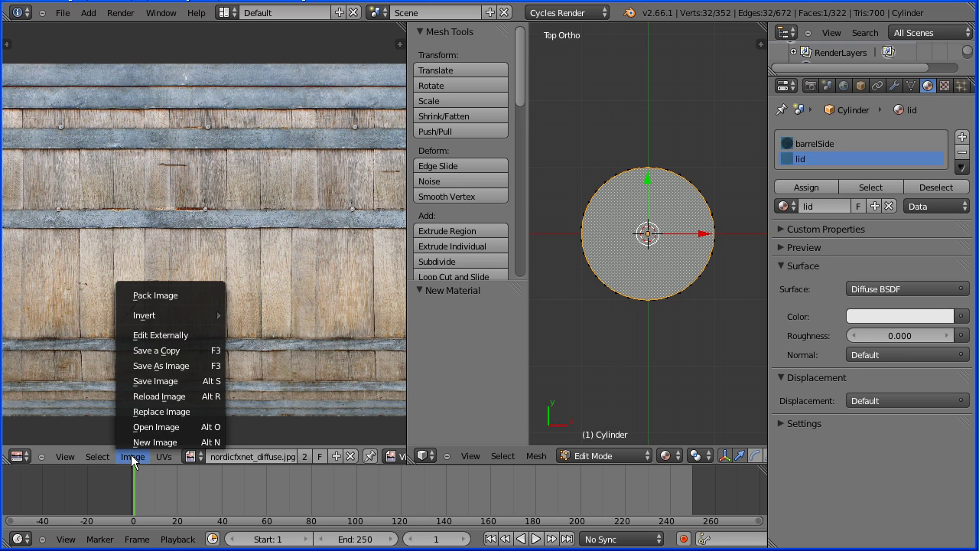
# - Load barrel_lid_001_nordicfxnet_diffuse.jpg into the image editor
pyautogui.click(187, 426)
pyautogui.click(257, 118)
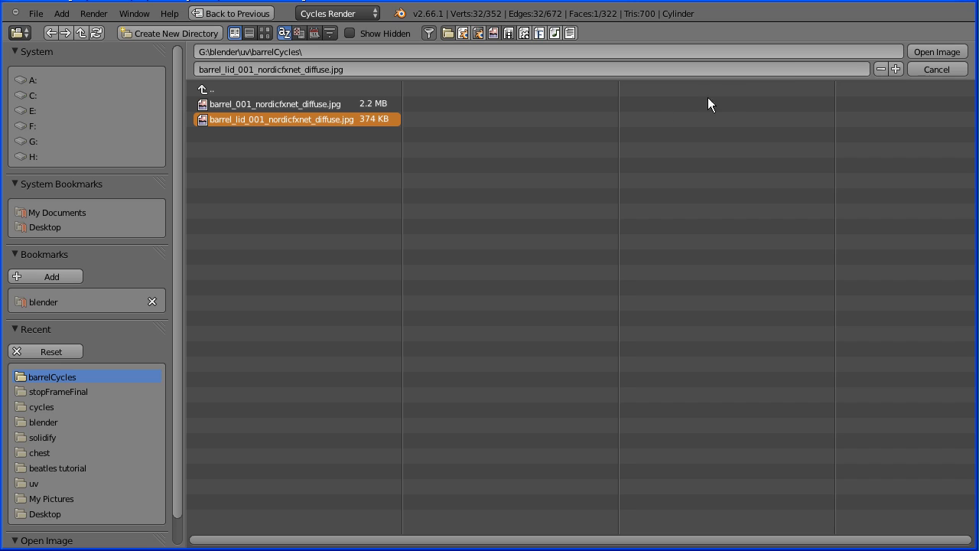
pyautogui.click(929, 53)
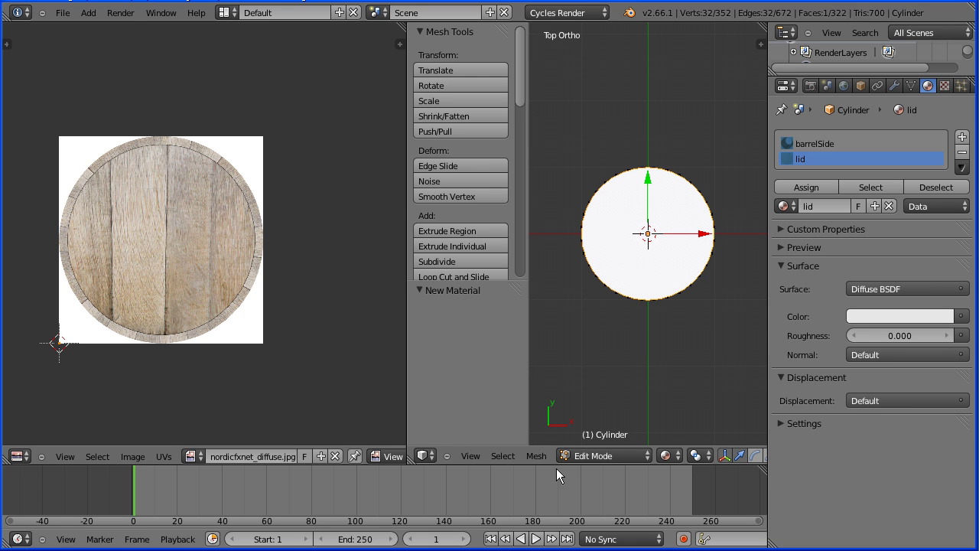
# - Unwrap the top face with Project from View (Bounds) to fit the lid image
pyautogui.click(536, 455)
pyautogui.moveTo(569, 340)
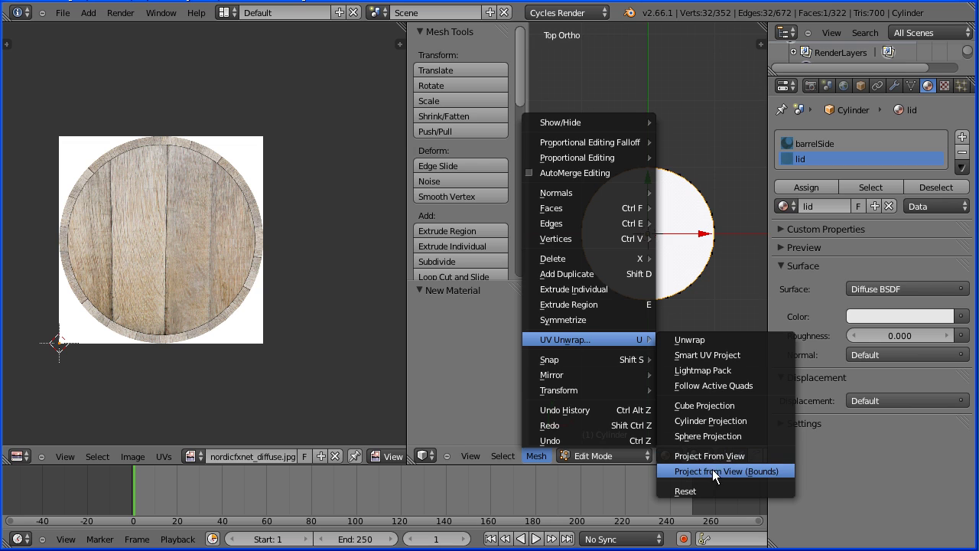
pyautogui.click(784, 470)
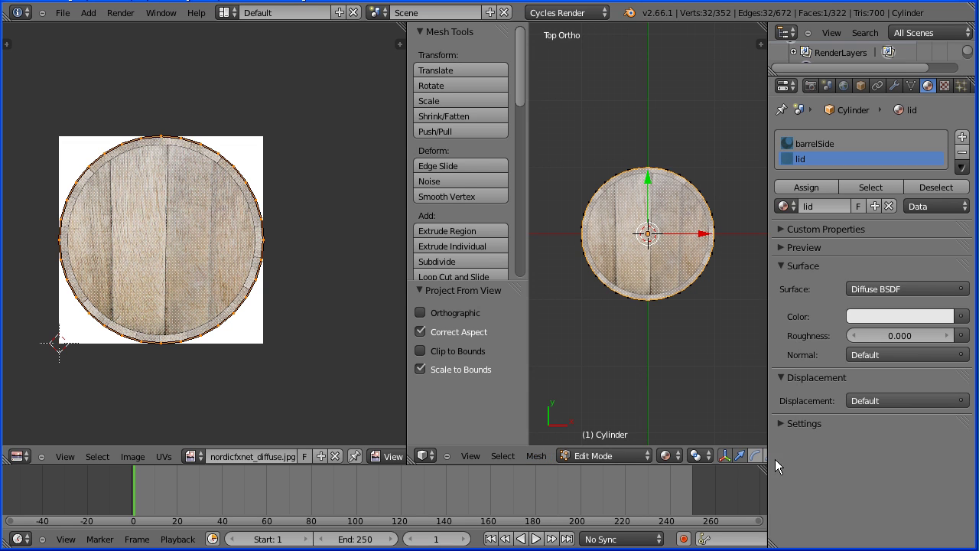
# - Drive the lid Diffuse colour with an Image Texture of barrel_lid_001, then assign lid to the top face
pyautogui.click(961, 316)
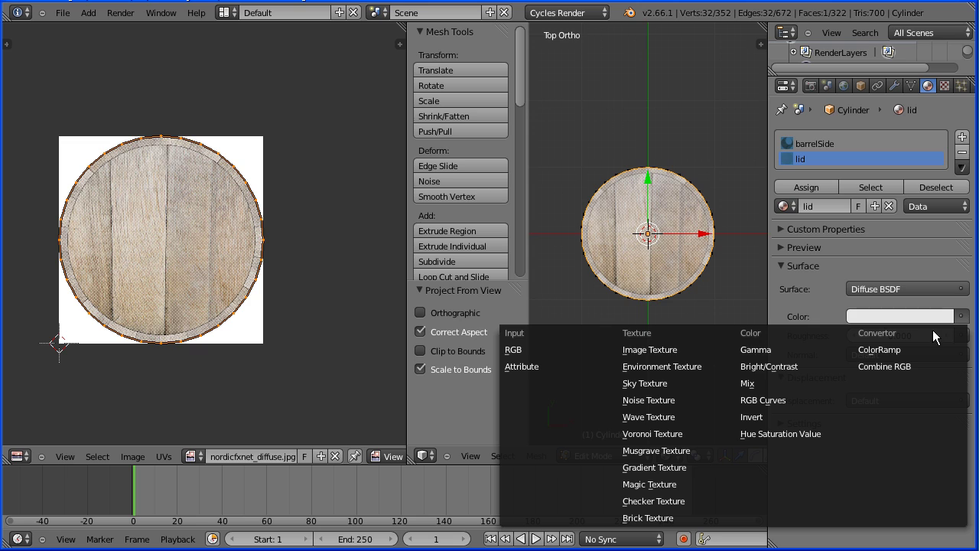
pyautogui.click(684, 351)
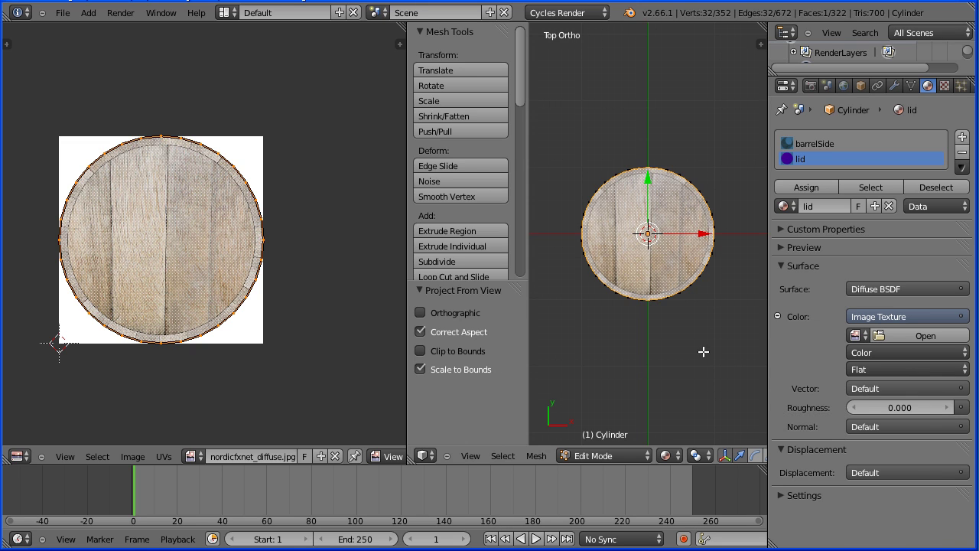
pyautogui.click(856, 336)
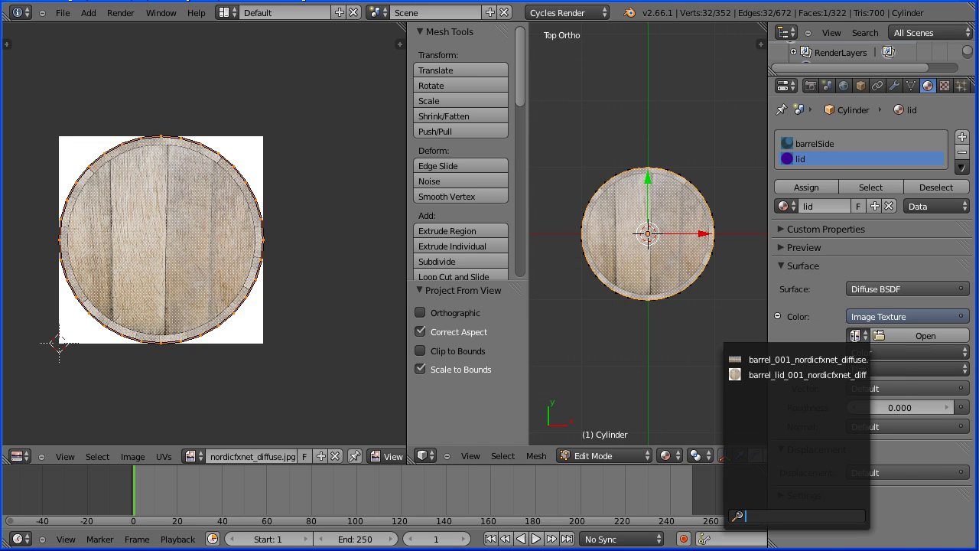
pyautogui.click(803, 374)
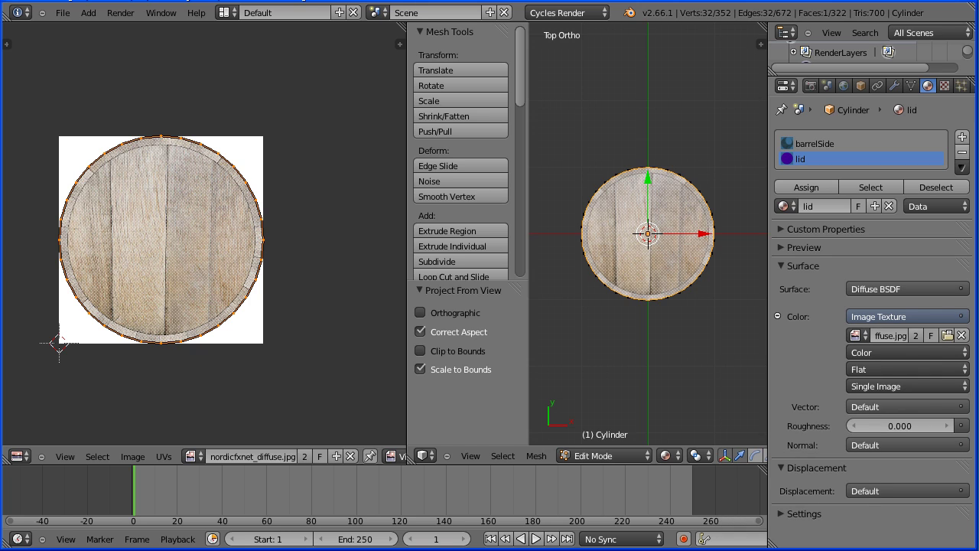
pyautogui.click(805, 187)
# - Switch to Bottom view and select the cylinder's bottom face
pyautogui.press('Tab')
pyautogui.press('Tab')
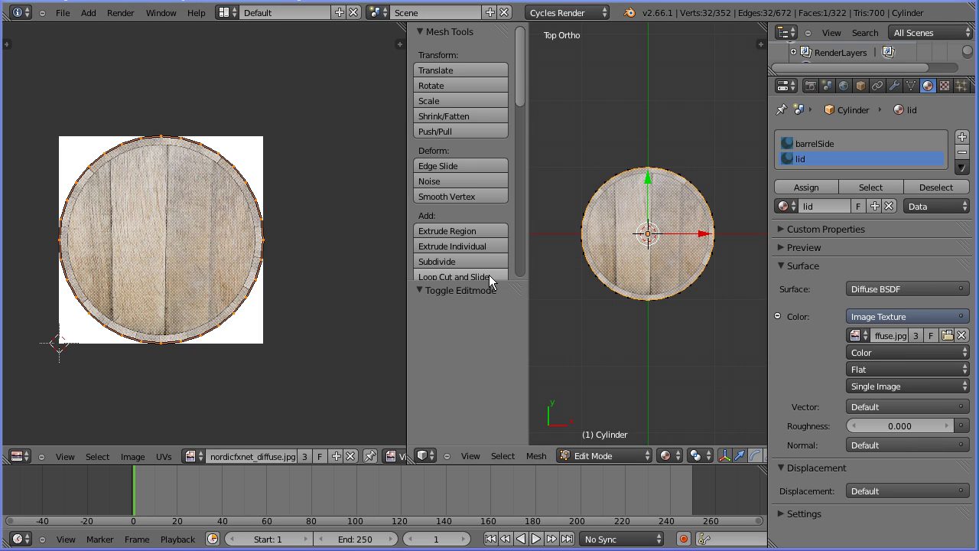
pyautogui.click(474, 459)
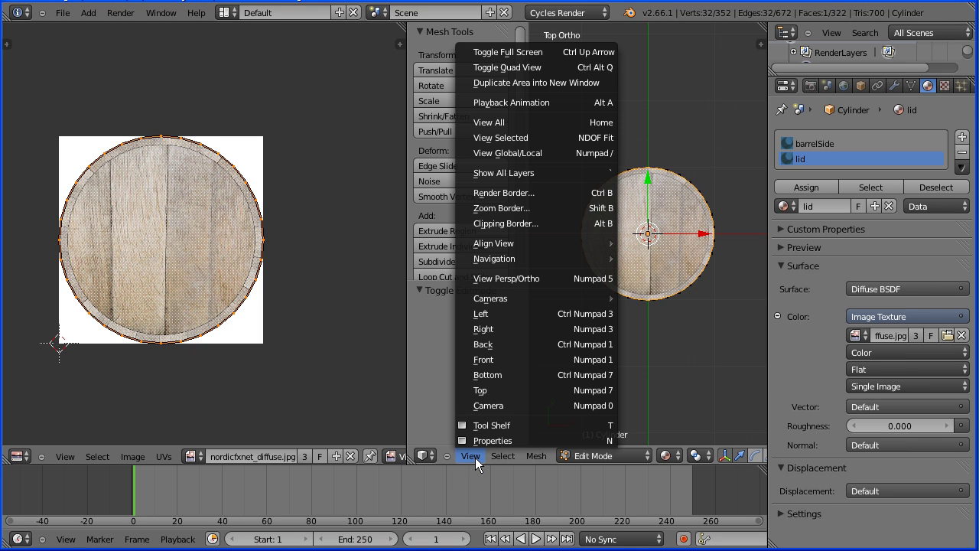
pyautogui.click(559, 376)
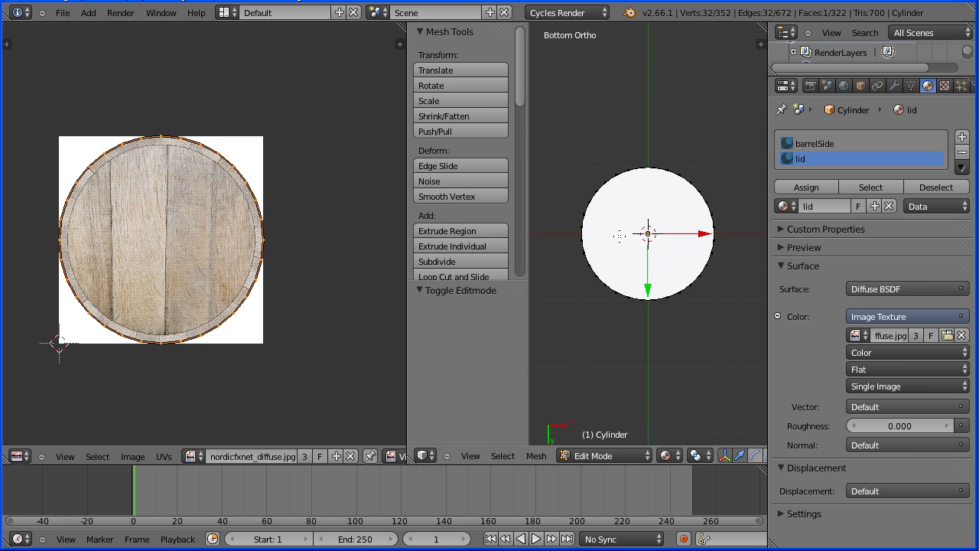
pyautogui.rightClick(619, 236)
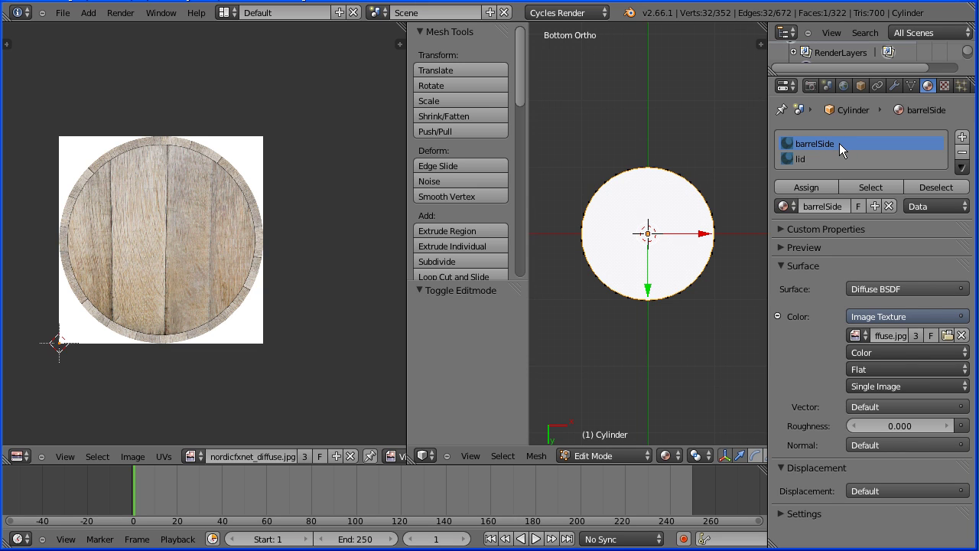
# - Make lid active, unwrap the bottom face with Project from View (Bounds), and assign lid
pyautogui.click(800, 159)
pyautogui.click(537, 457)
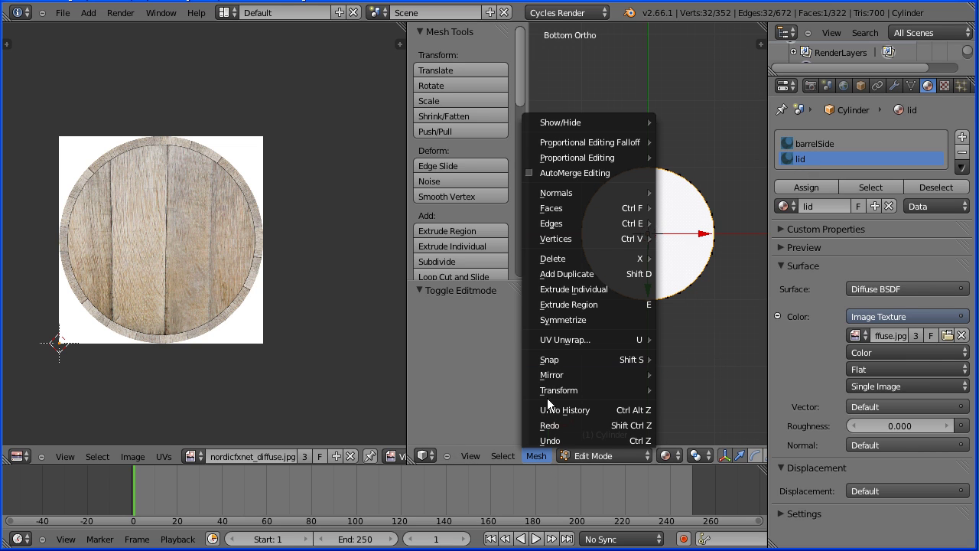
pyautogui.moveTo(560, 338)
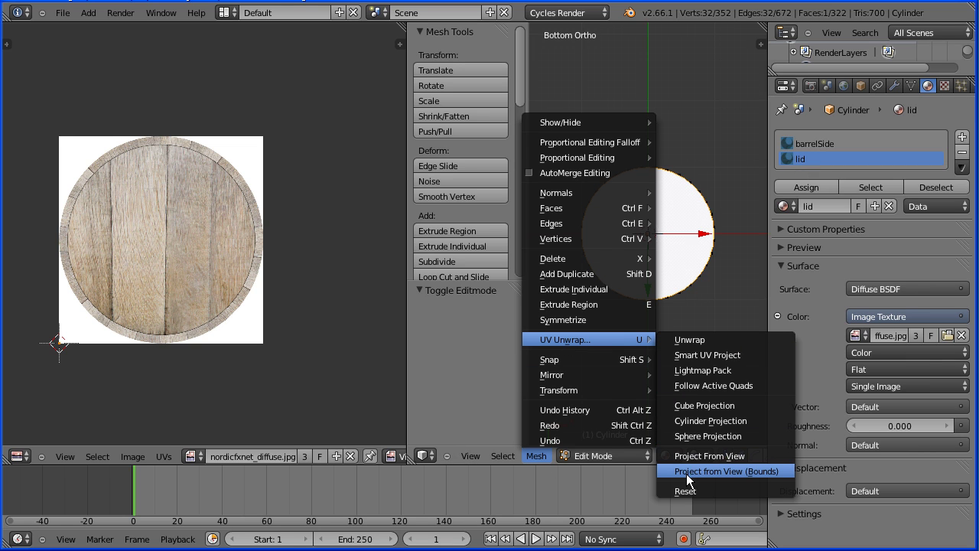
pyautogui.click(785, 473)
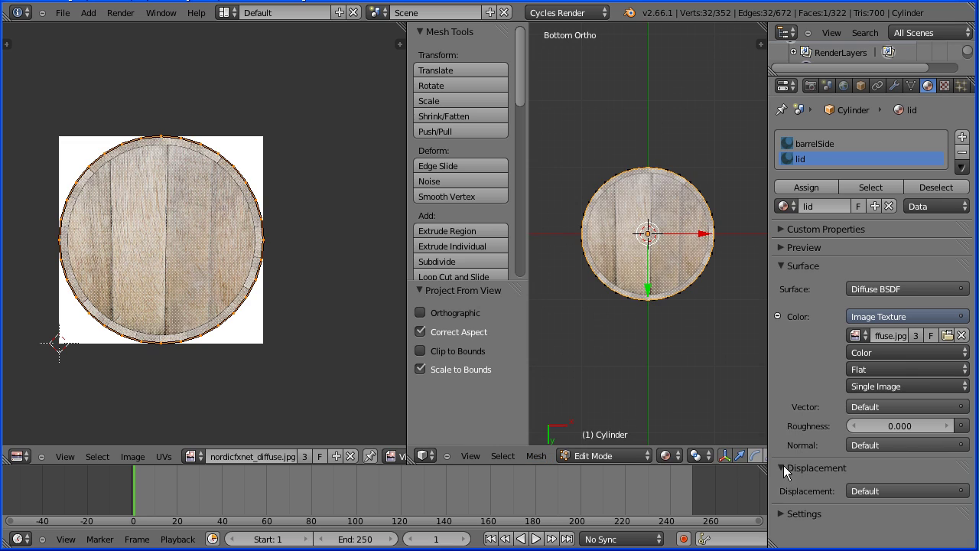
pyautogui.click(812, 188)
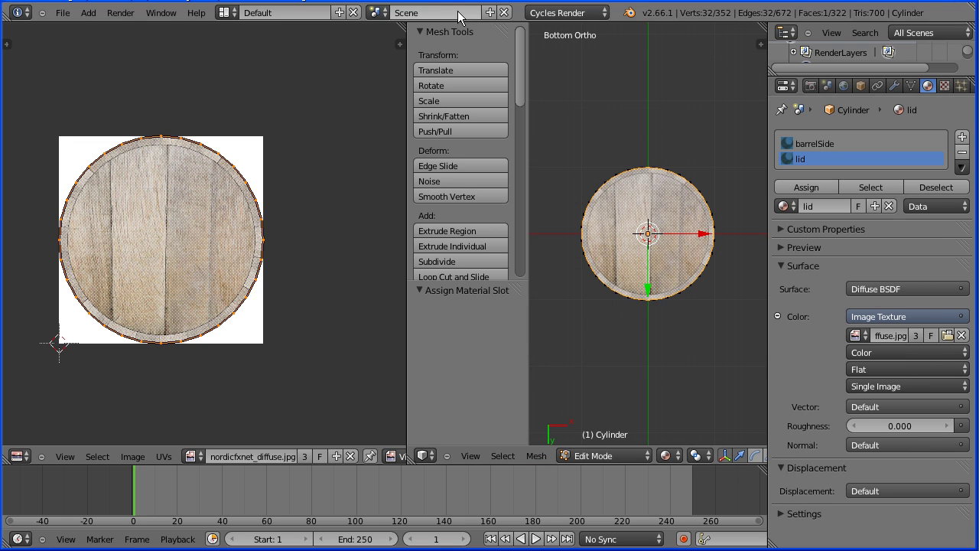
# - Orbit to see the cylinder's side and top, then merge the UV/Image editor into the 3D view
pyautogui.moveTo(694, 387); pyautogui.dragTo(650, 405, button='middle')
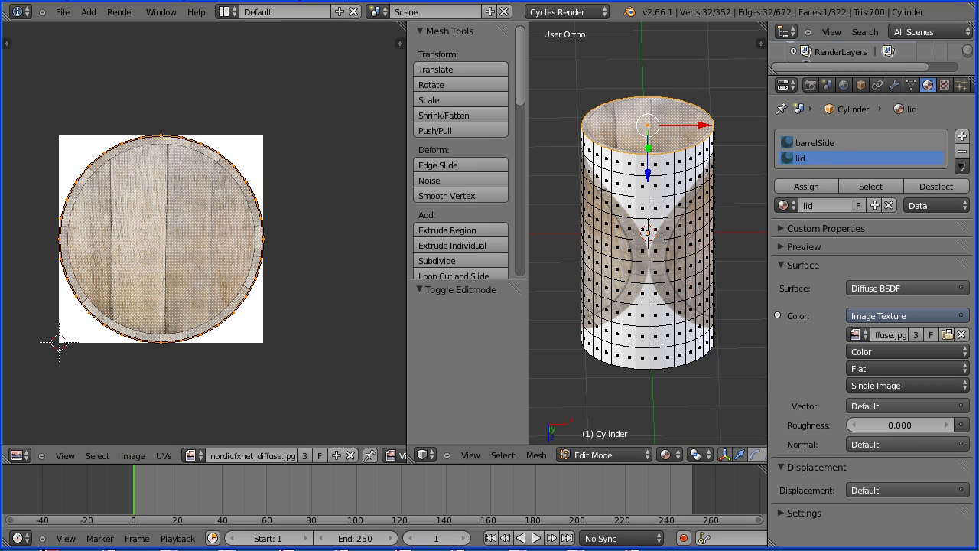
pyautogui.moveTo(409, 457); pyautogui.dragTo(385, 451)
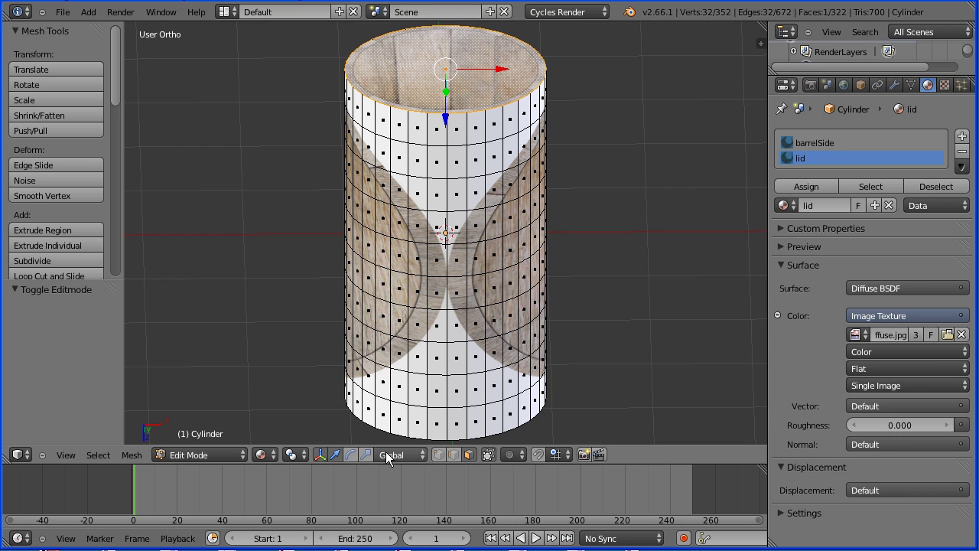
# - Select a side face and set the barrelSide Image Texture to the barrel_001 image
pyautogui.rightClick(476, 249)
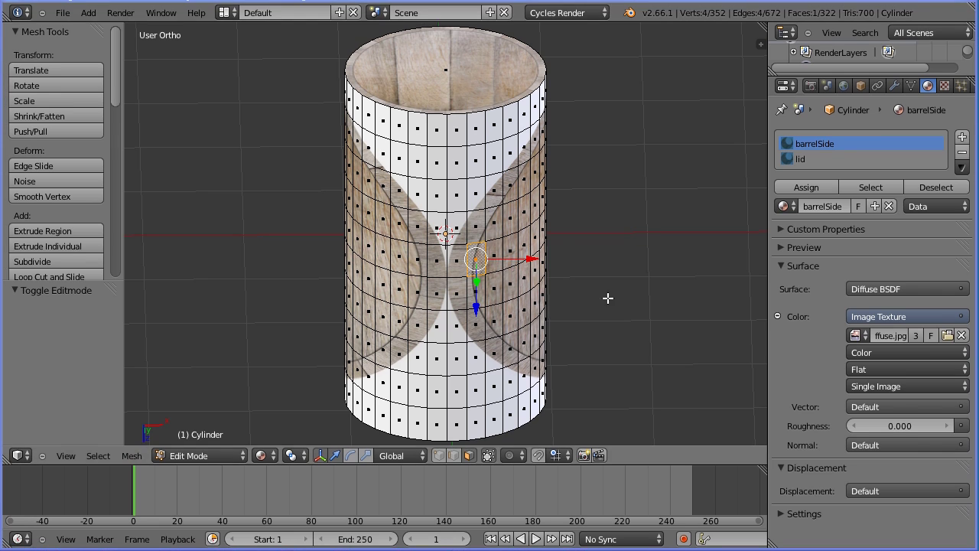
pyautogui.click(862, 338)
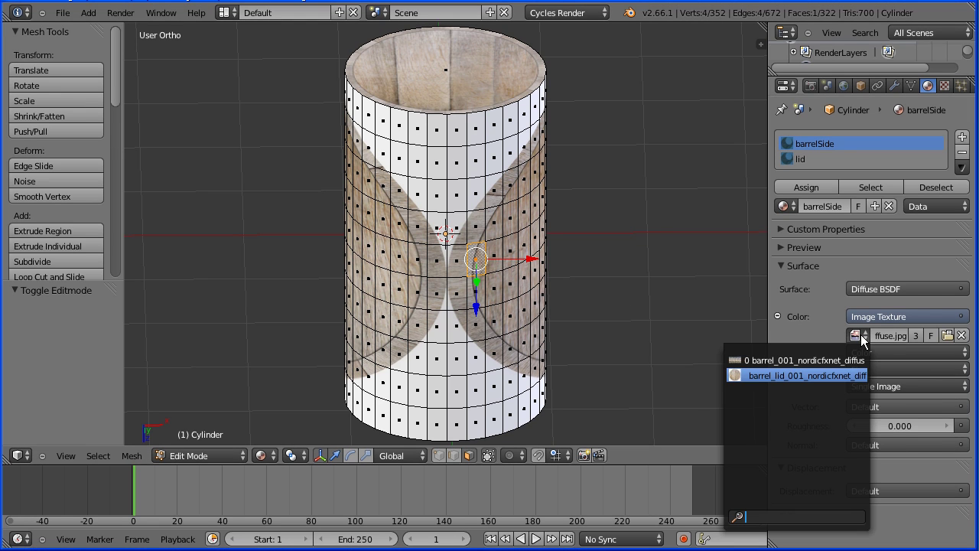
pyautogui.click(827, 359)
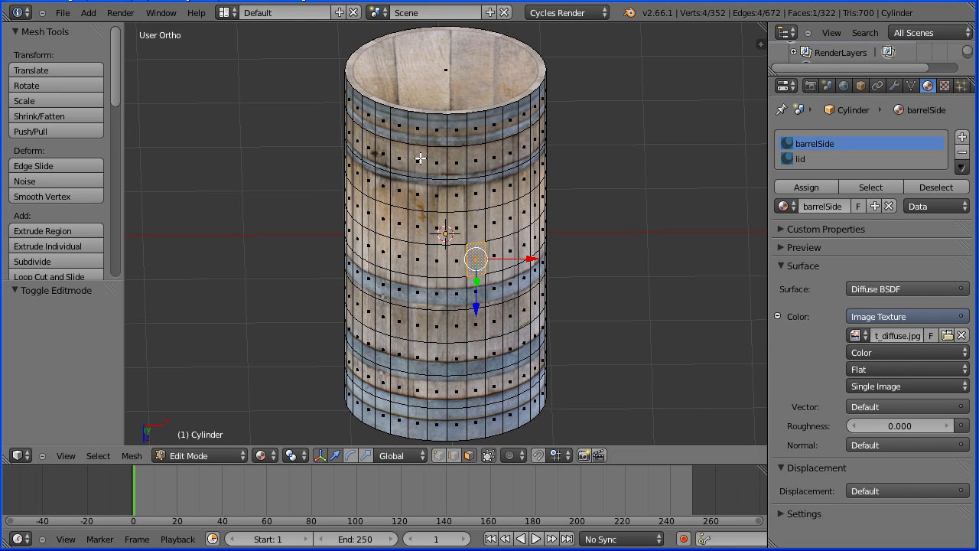
# - Pack both texture images into the .blend file via External Data
pyautogui.click(68, 15)
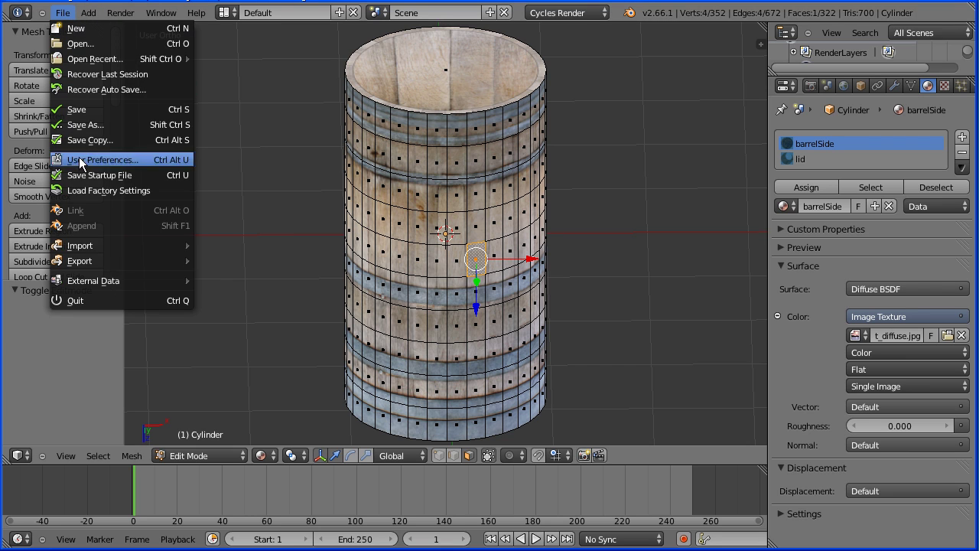
pyautogui.moveTo(96, 283)
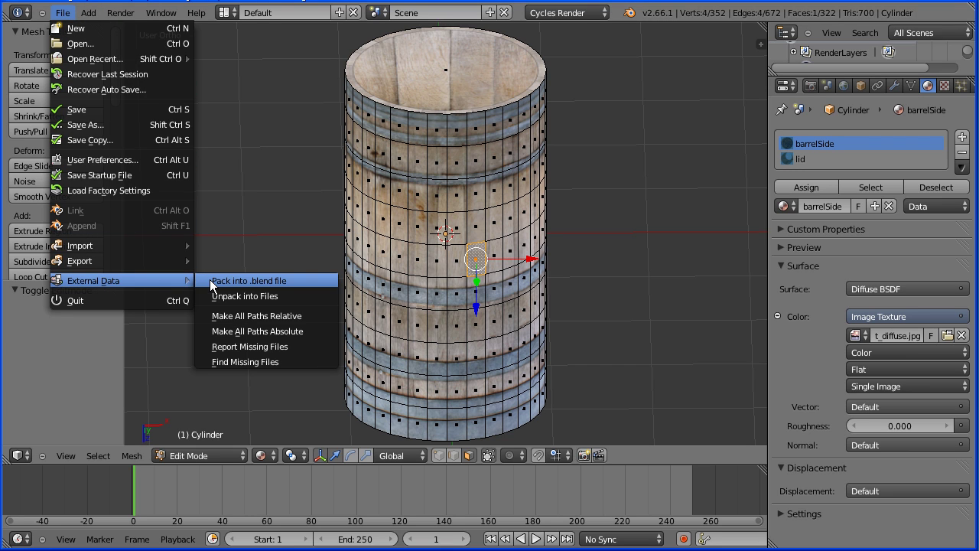
pyautogui.click(296, 280)
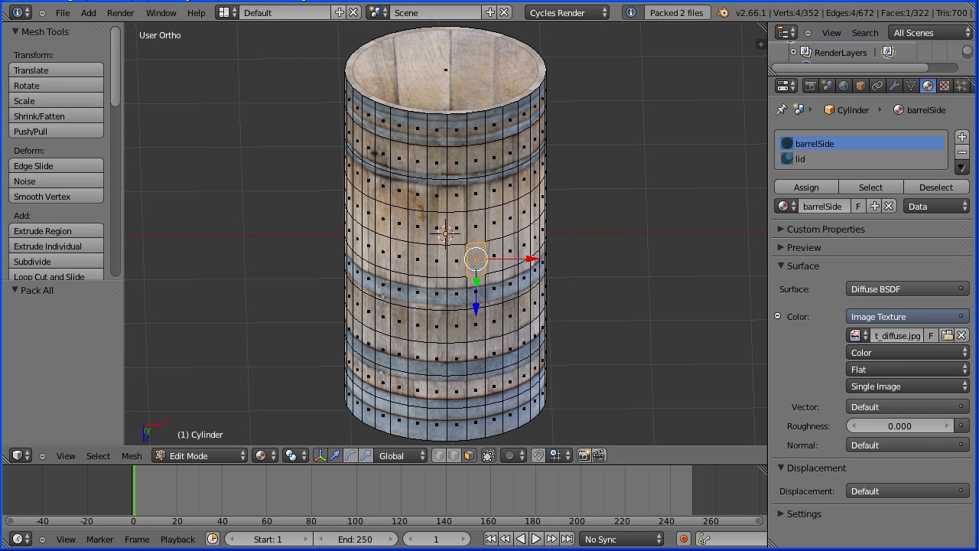
pyautogui.press('Tab')
pyautogui.press('Tab')
# - In Front view and edge select mode, select the middle edge loop and enable proportional editing
pyautogui.click(62, 455)
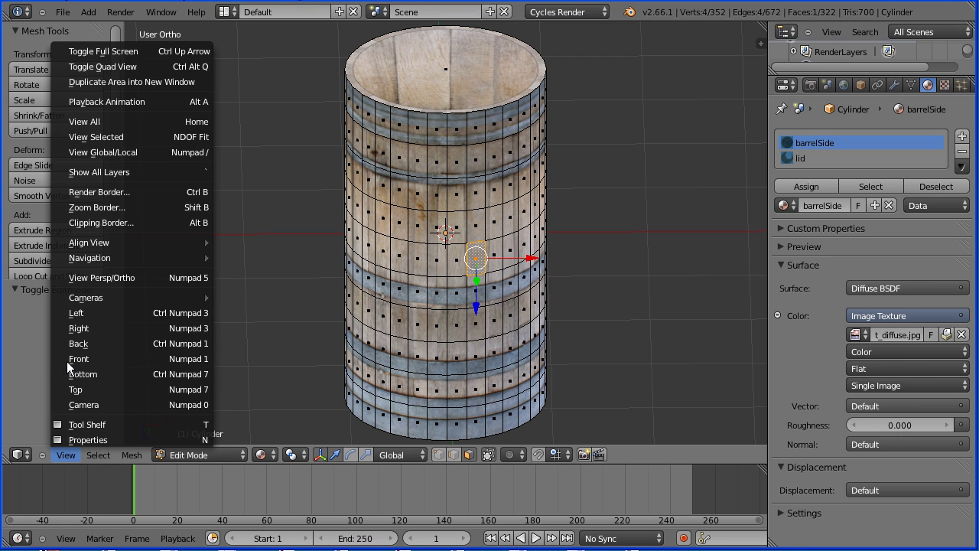
pyautogui.click(140, 358)
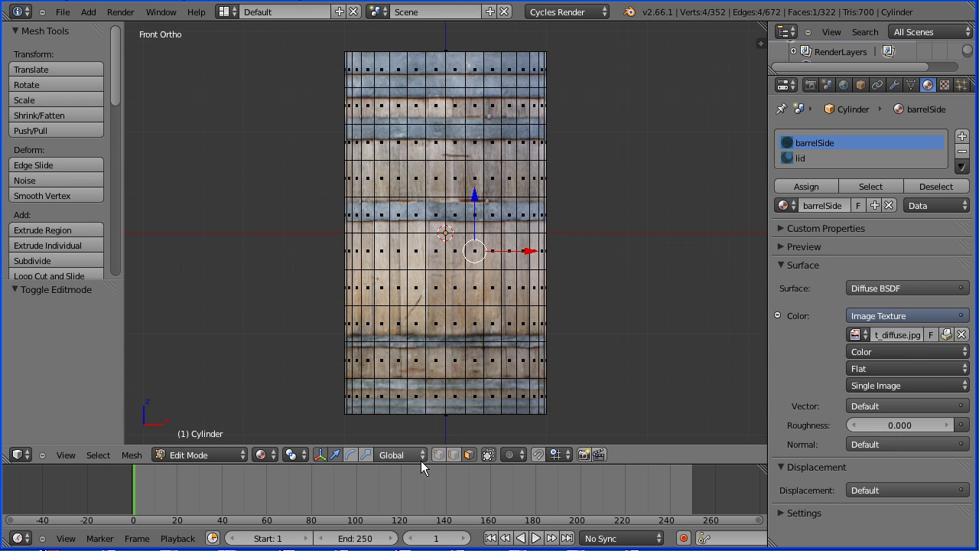
pyautogui.click(453, 455)
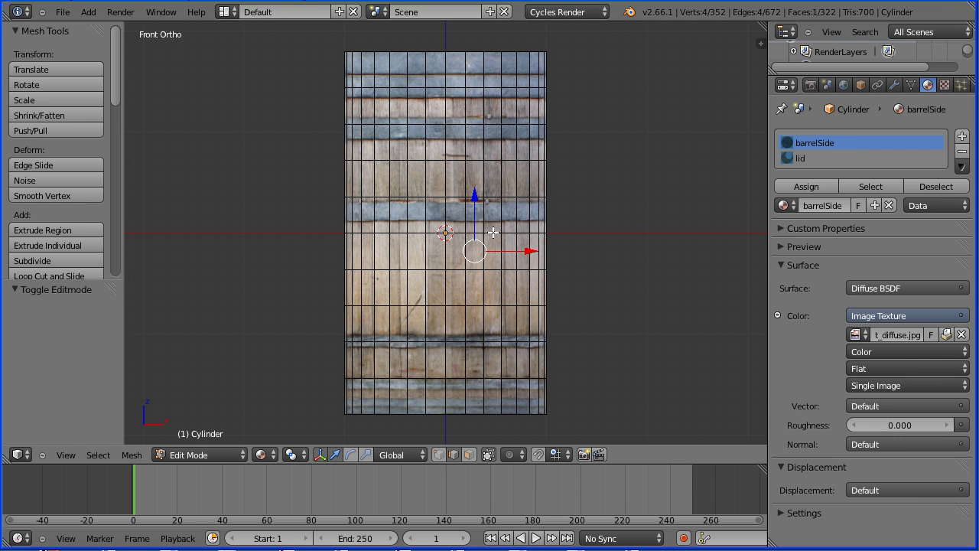
pyautogui.keyDown('alt'); pyautogui.rightClick(493, 232); pyautogui.keyUp('alt')
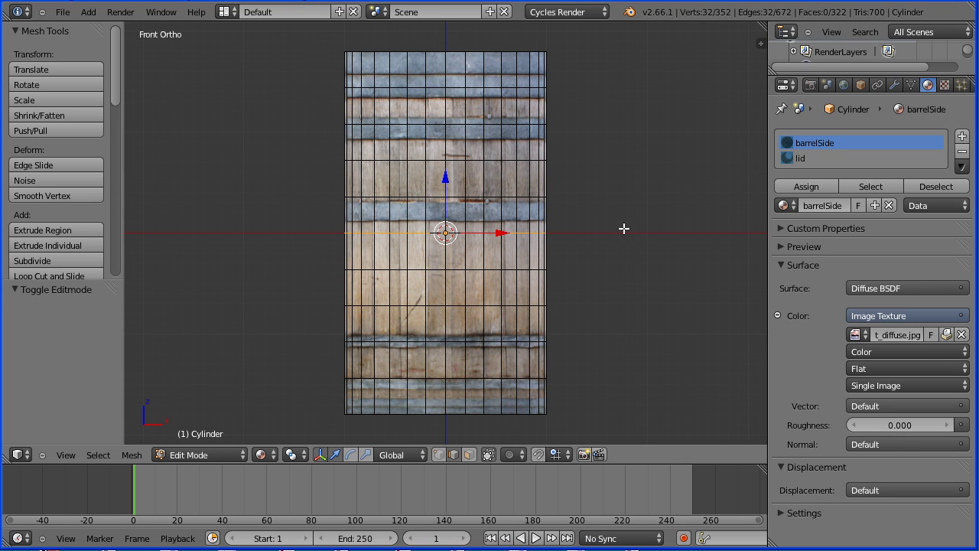
pyautogui.click(510, 454)
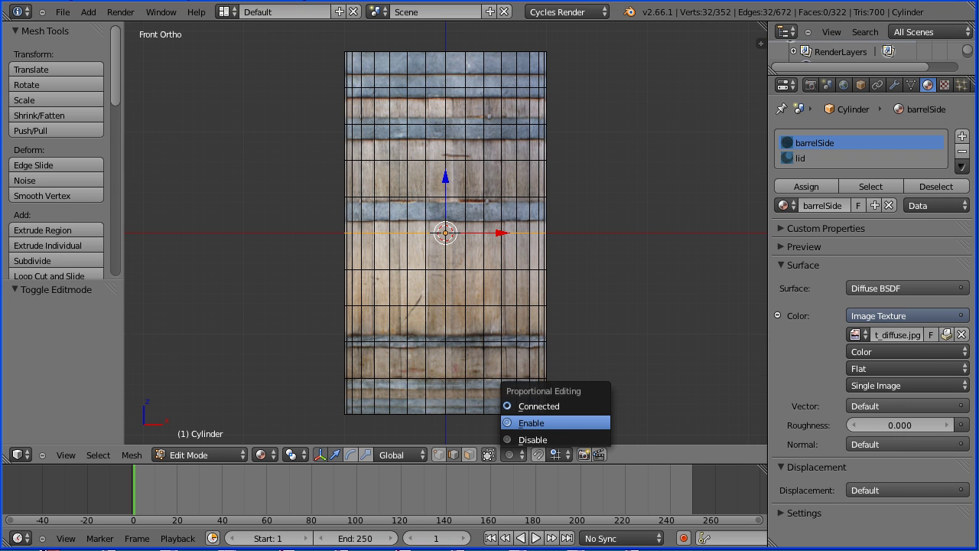
pyautogui.click(536, 422)
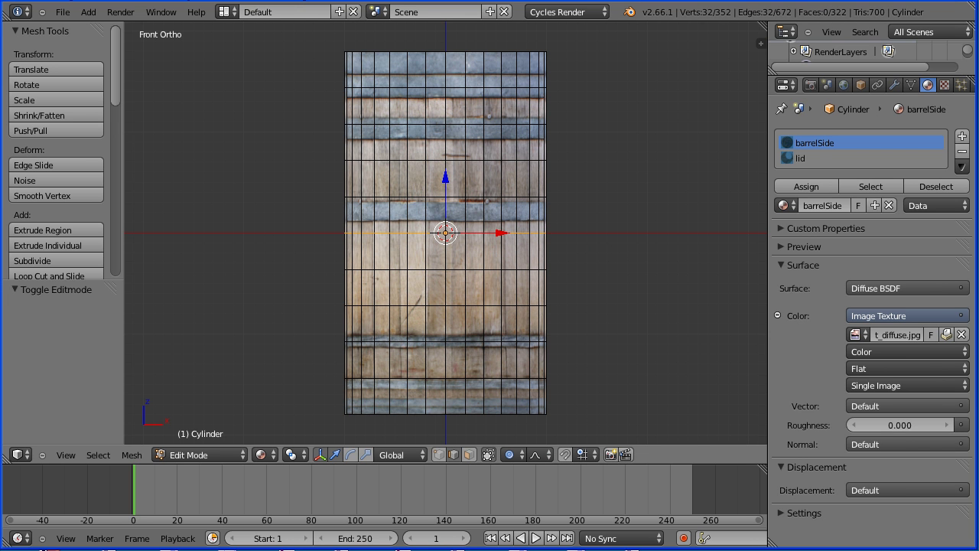
# - Scale the middle loop by 1.4 with smooth proportional falloff to bulge the barrel
pyautogui.press('s')
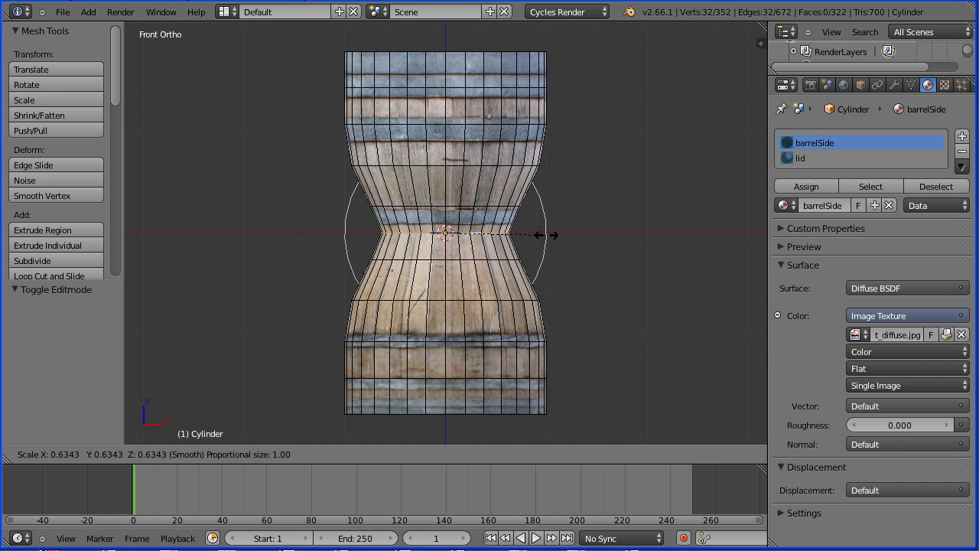
pyautogui.scroll(-8, 543, 236)
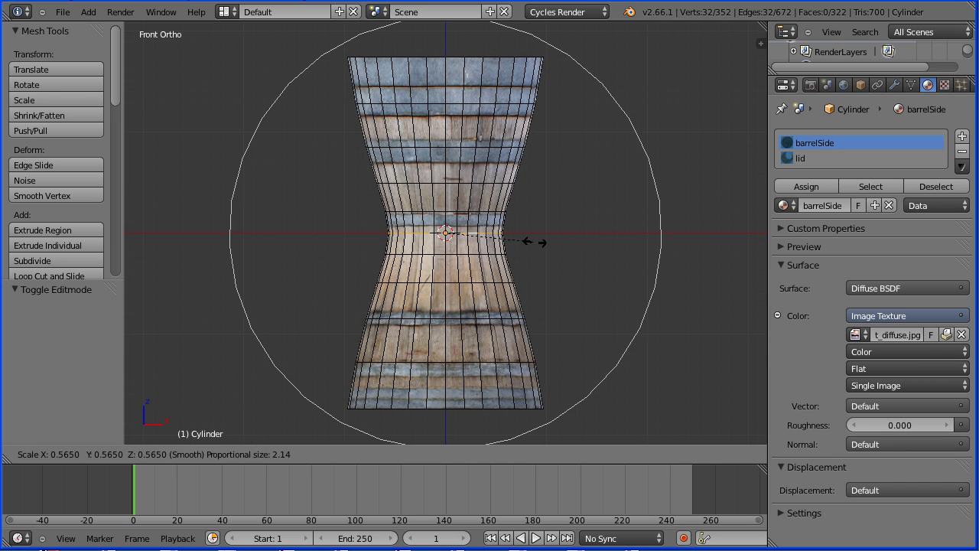
pyautogui.scroll(-1, 543, 243)
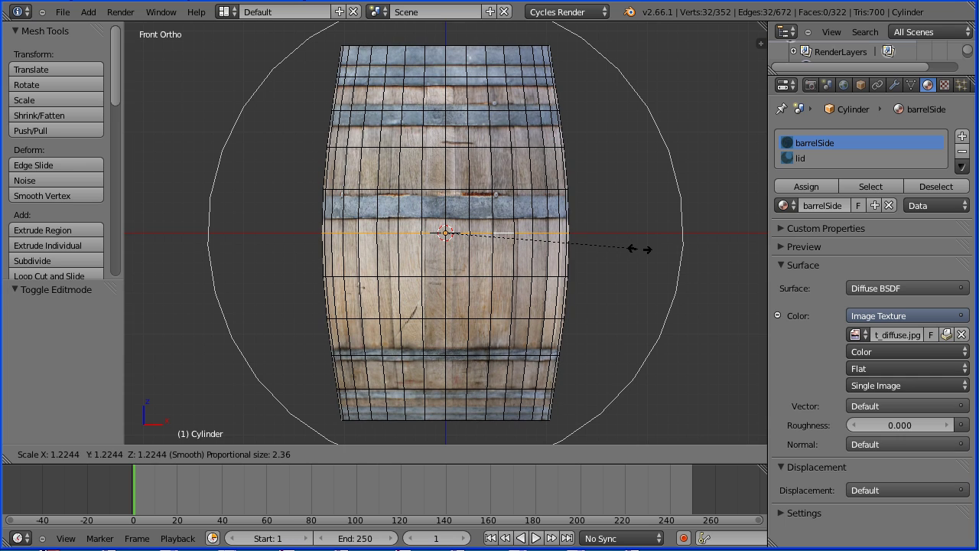
pyautogui.write('1.')
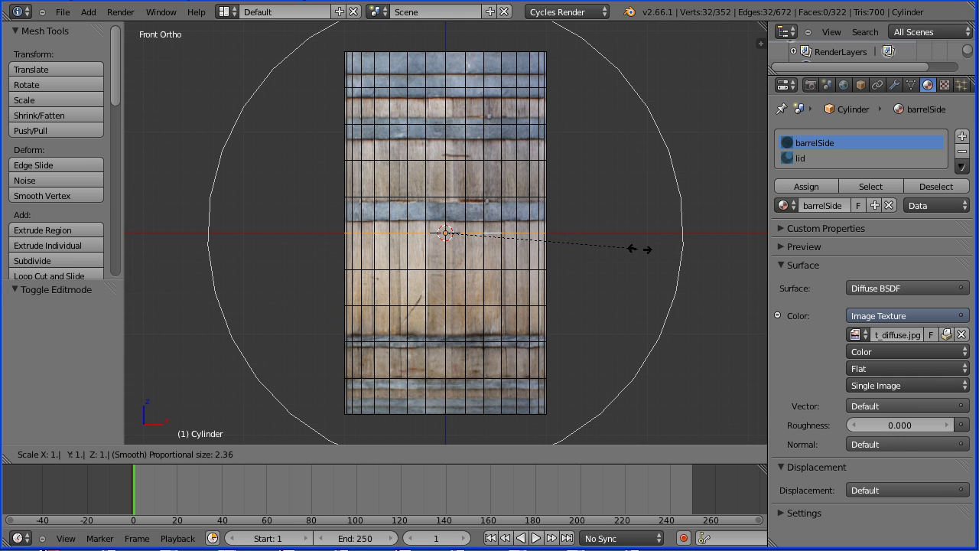
pyautogui.write('4')
pyautogui.press('Return')
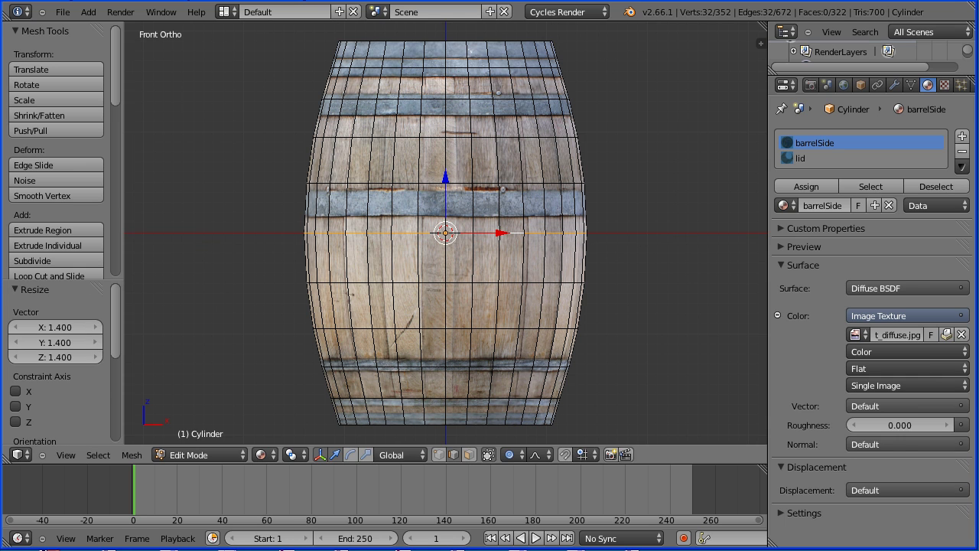
pyautogui.press('Tab')
pyautogui.press('Tab')
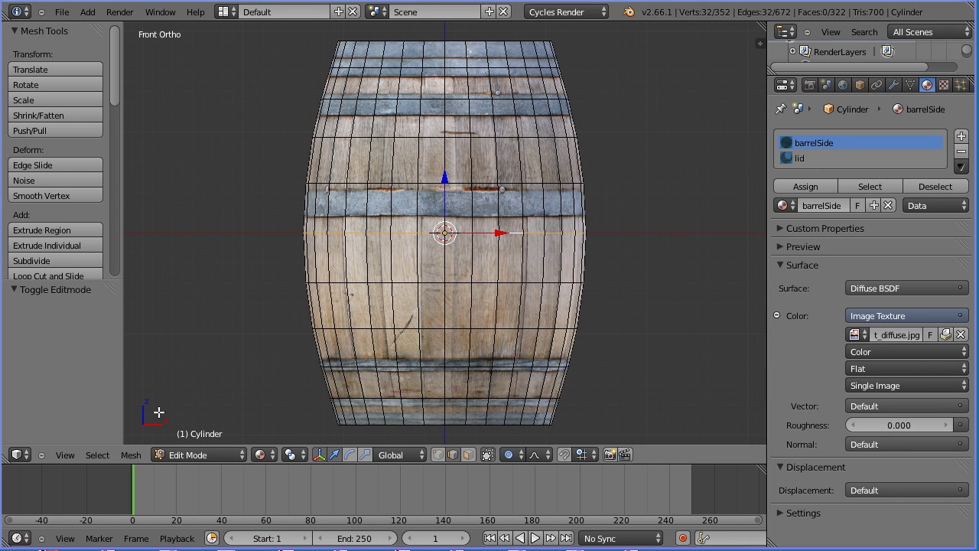
pyautogui.click(65, 454)
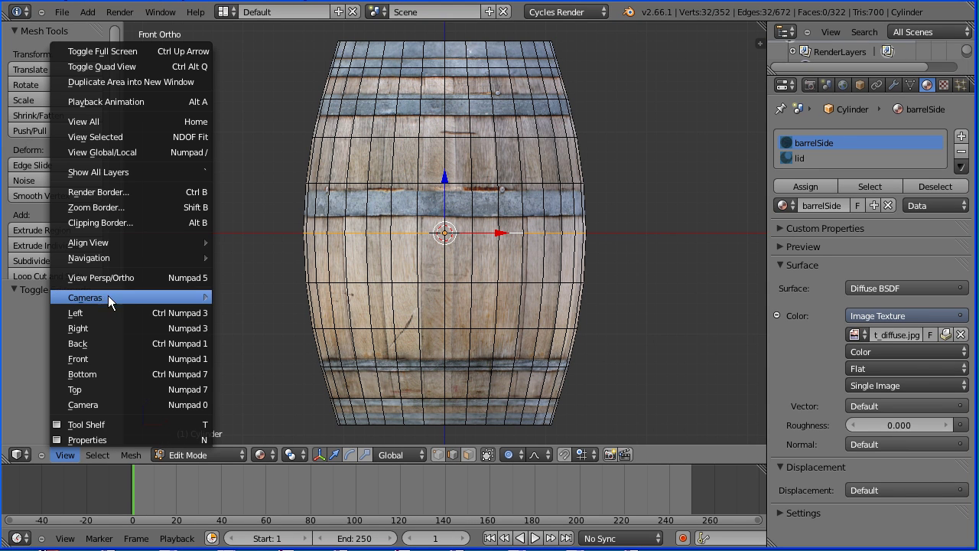
# - Switch to perspective view, keep CUDA GeForce GT 520 as compute device in User Preferences, and show Render settings
pyautogui.click(157, 276)
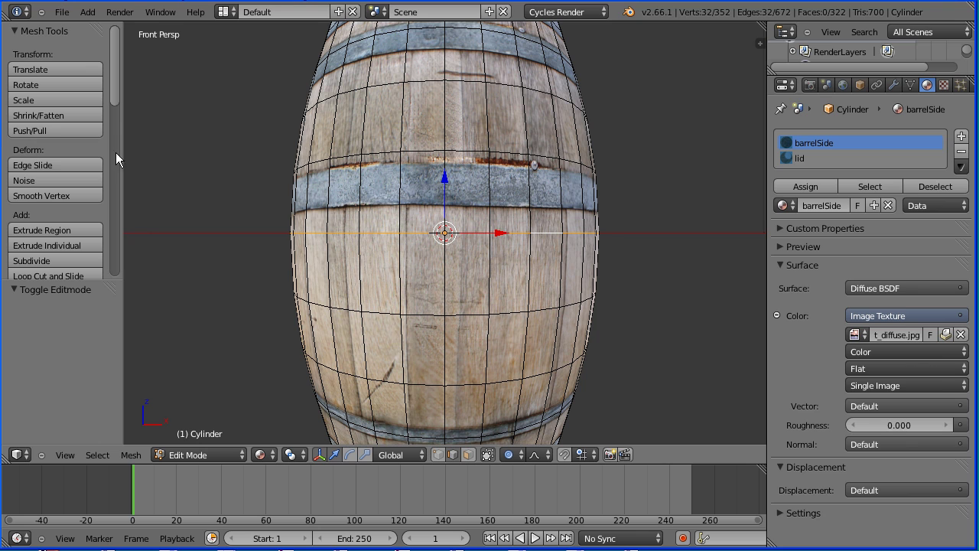
pyautogui.click(60, 13)
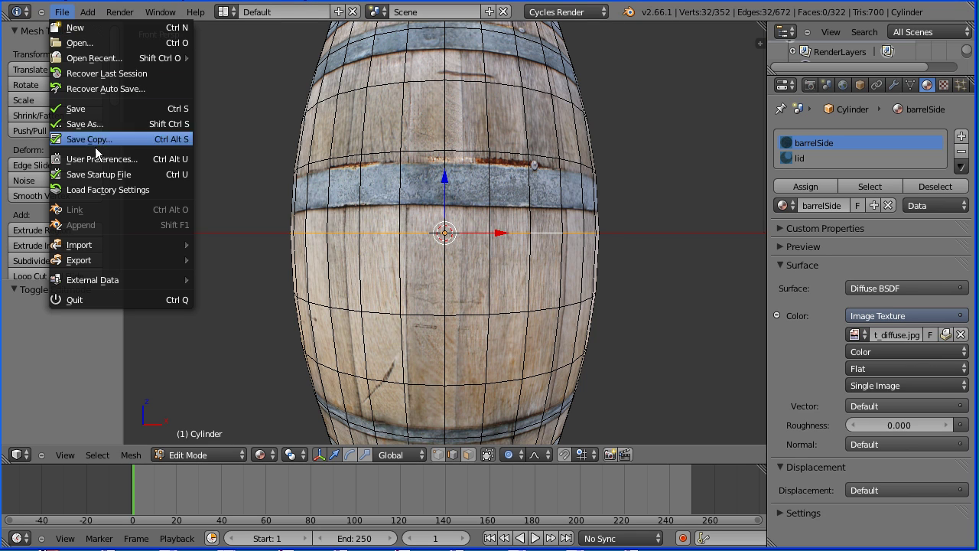
pyautogui.click(130, 157)
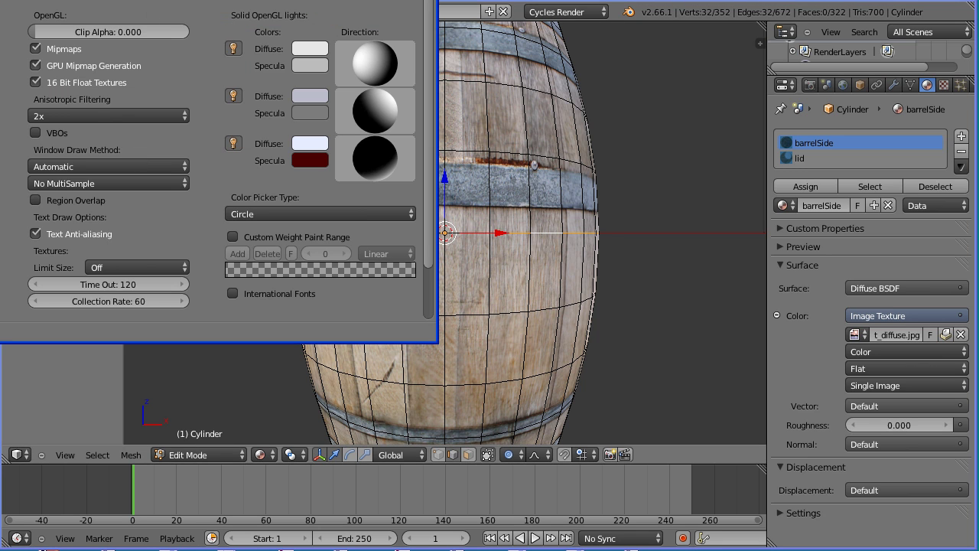
pyautogui.moveTo(153, 14); pyautogui.dragTo(395, 74)
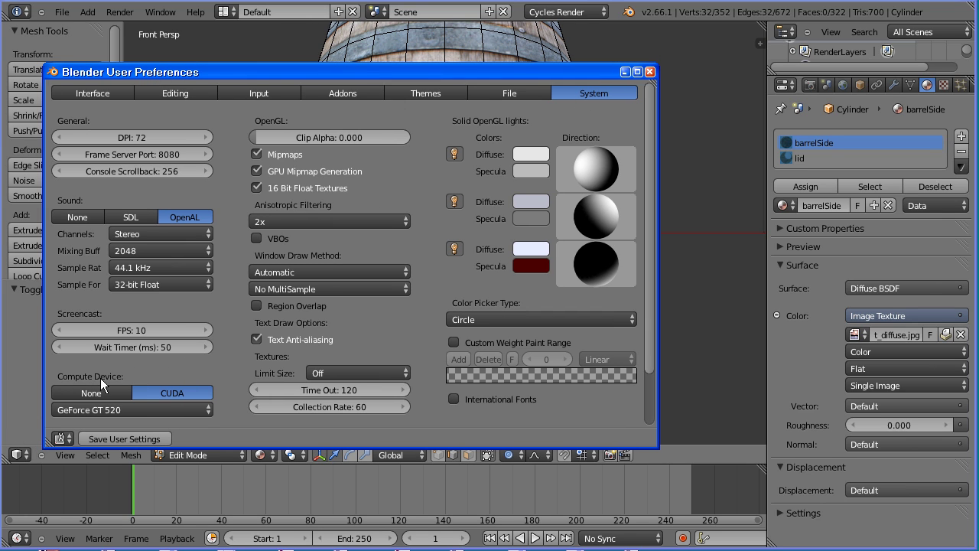
pyautogui.click(171, 408)
pyautogui.click(172, 399)
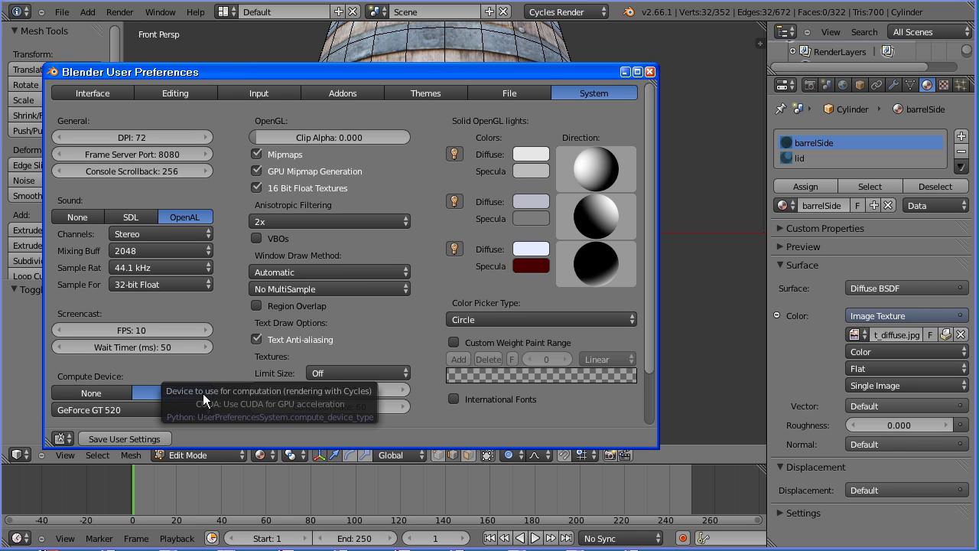
pyautogui.click(650, 72)
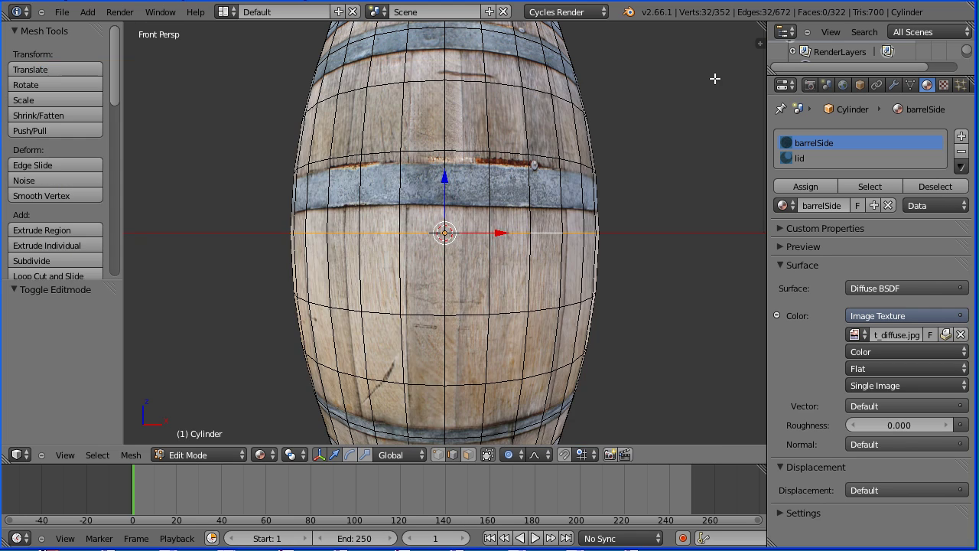
pyautogui.click(810, 85)
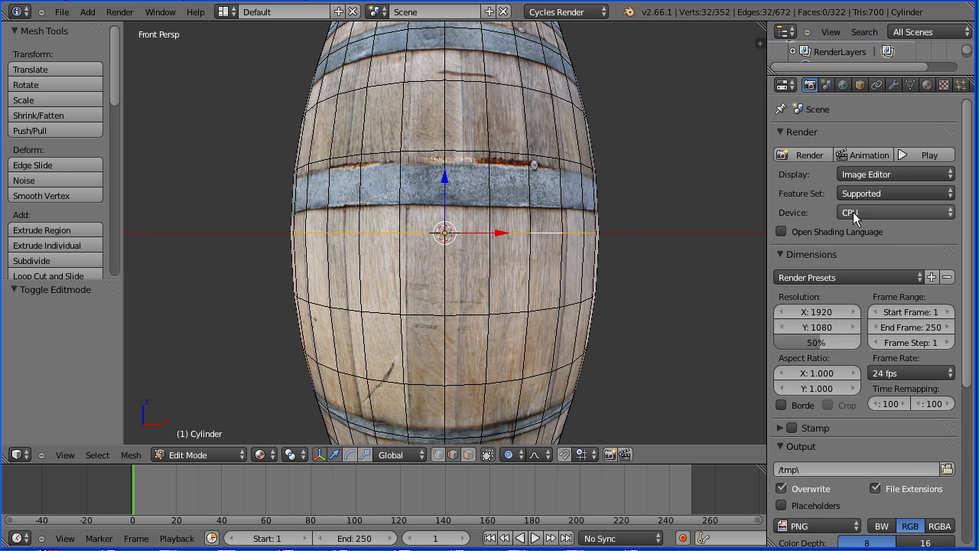
# - Set the Cycles render device to GPU Compute and switch viewport shading to Rendered
pyautogui.click(882, 211)
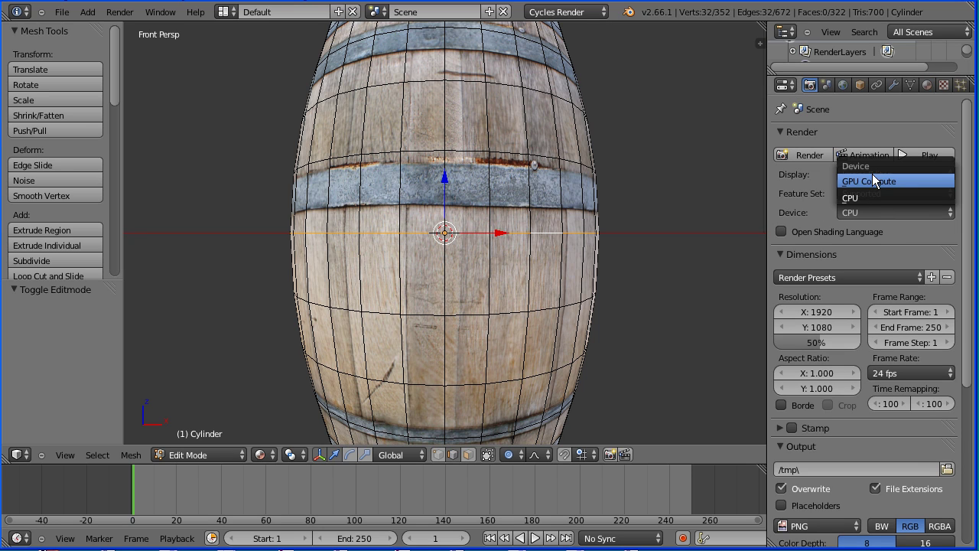
pyautogui.click(922, 181)
pyautogui.click(260, 455)
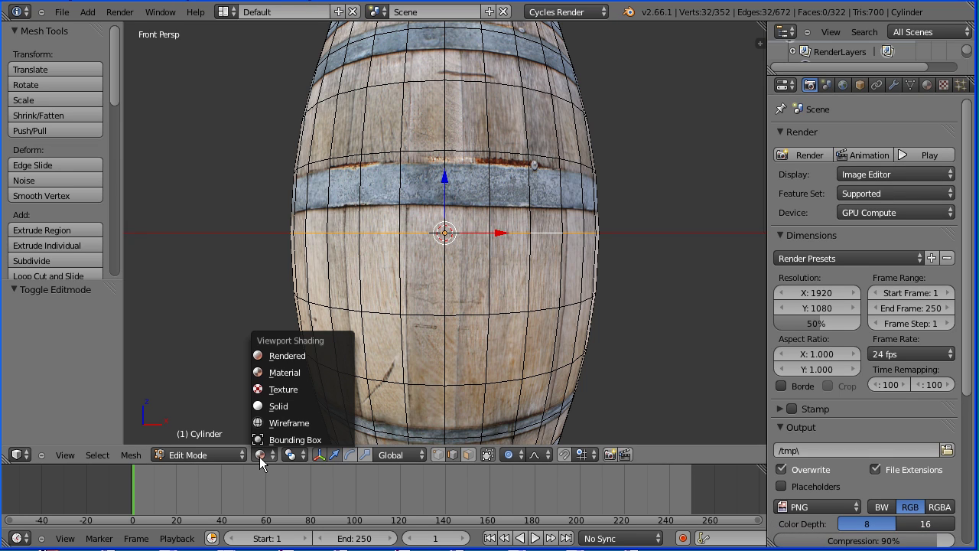
pyautogui.click(320, 355)
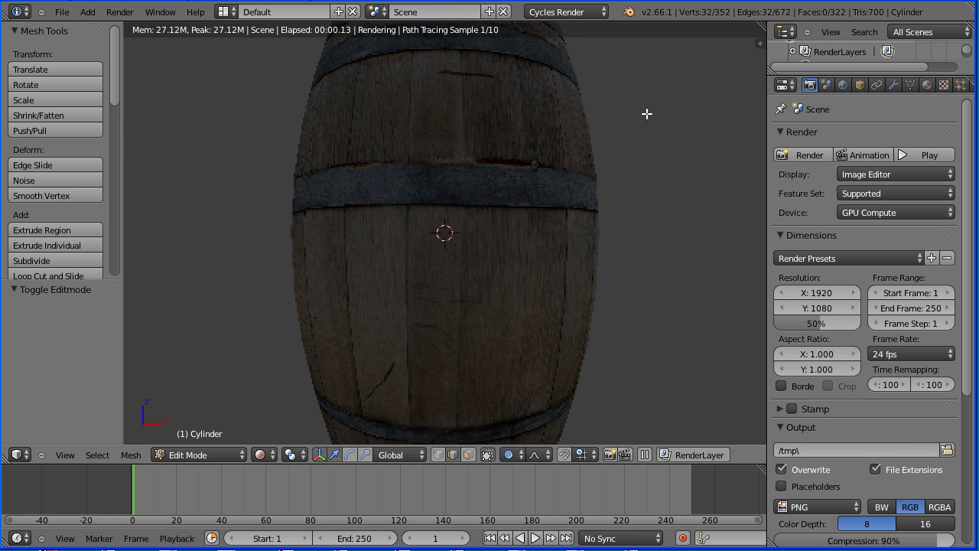
# - Orbit above the barrel to view its lid while the live Cycles preview refines
pyautogui.moveTo(650, 109); pyautogui.dragTo(647, 205, button='middle')
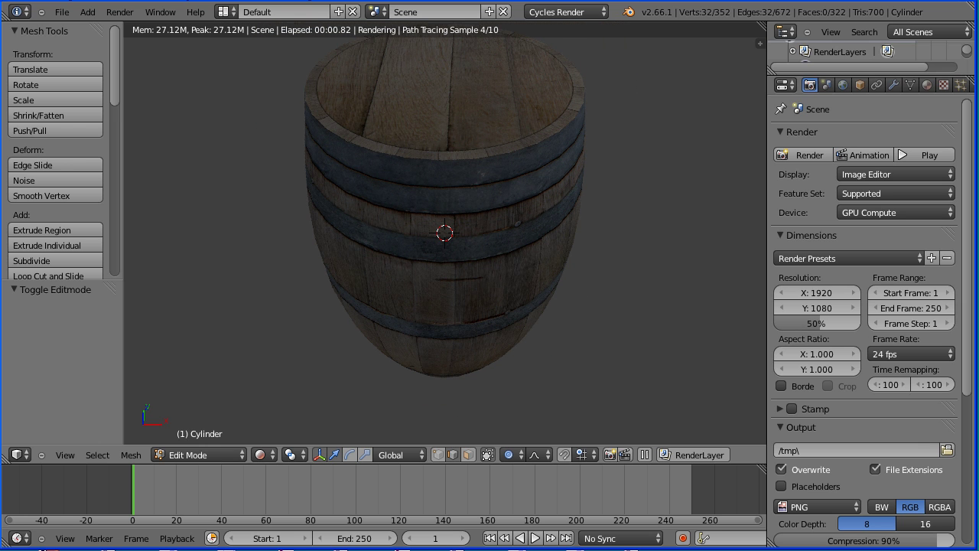